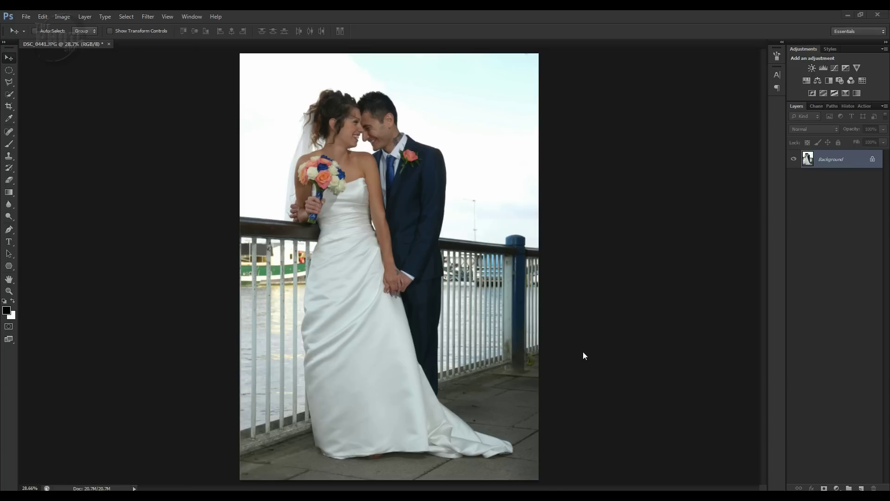
Duplicate the Background layer, hide the original, and open a Curves adjustment on the duplicate
{"action": "key", "text": "ctrl+j"}
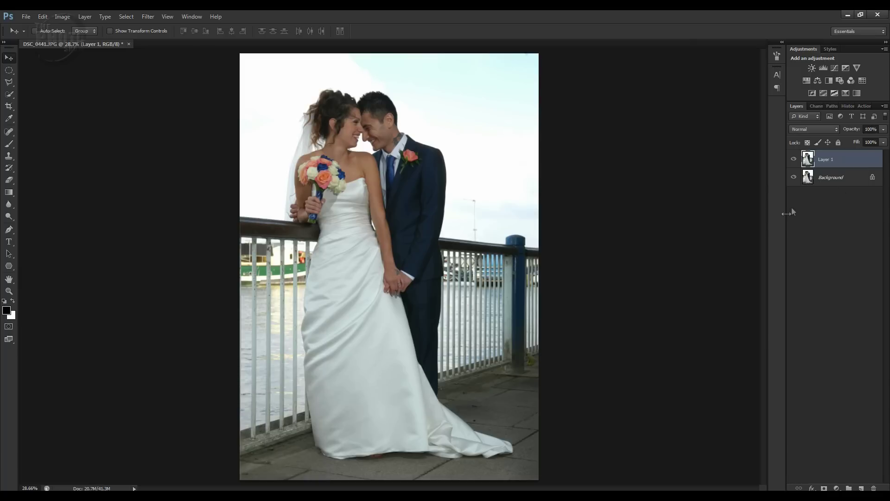
{"action": "left_click", "coordinate": [793, 177]}
{"action": "left_click", "coordinate": [62, 17]}
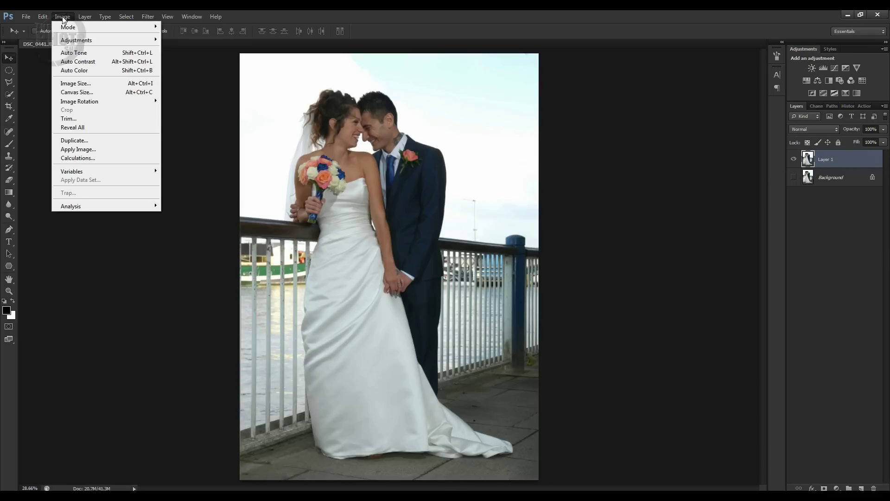
{"action": "mouse_move", "coordinate": [114, 42]}
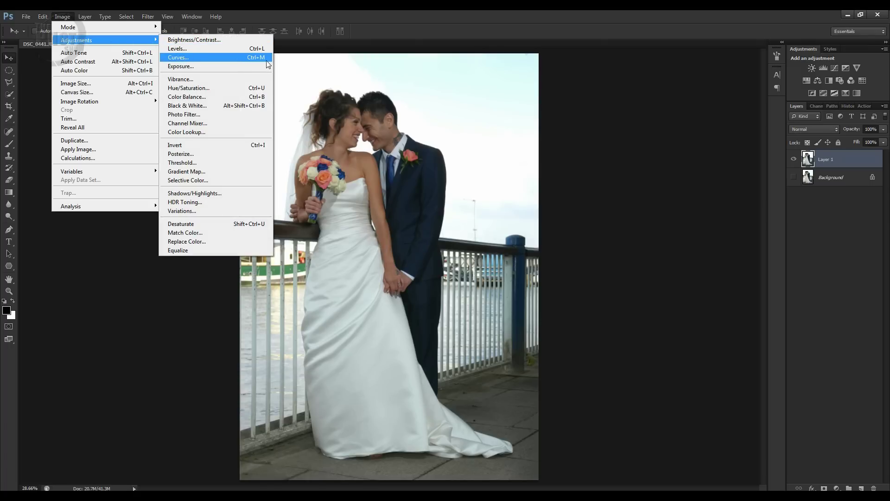
{"action": "left_click", "coordinate": [653, 190]}
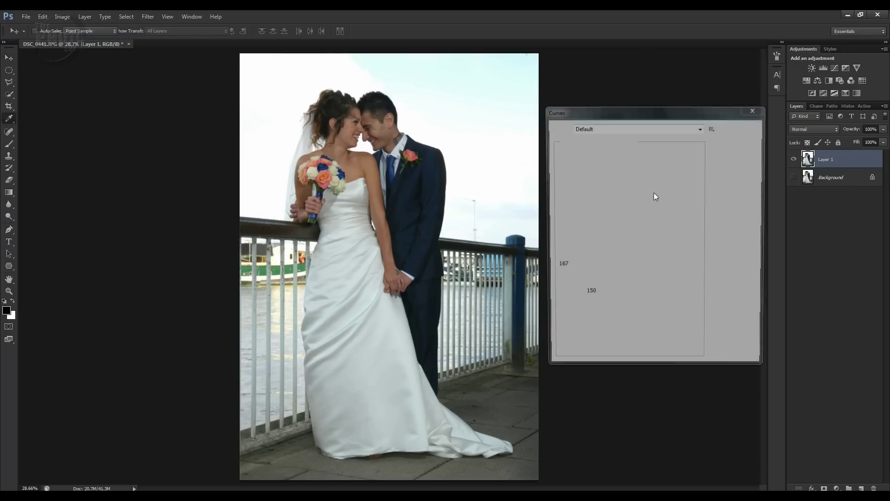
{"action": "left_click_drag", "start_coordinate": [646, 113], "coordinate": [633, 116]}
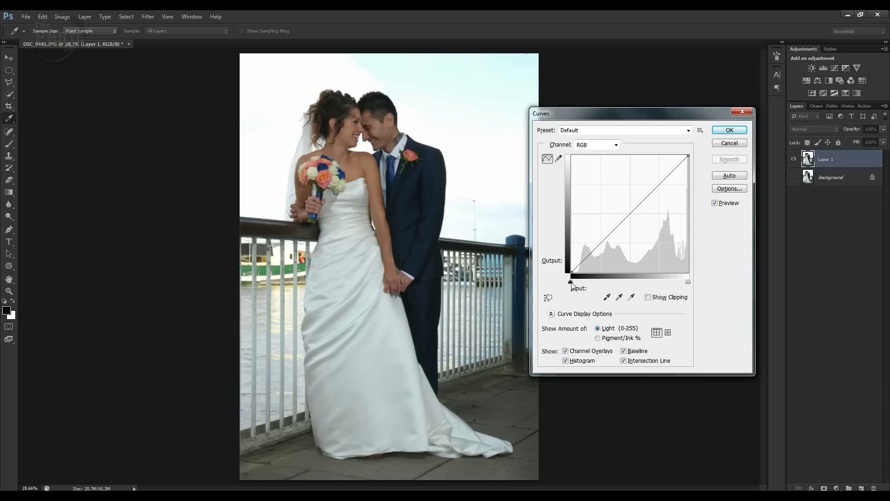
{"action": "mouse_move", "coordinate": [571, 285]}
{"action": "left_mouse_down"}
{"action": "mouse_move", "coordinate": [582, 287]}
{"action": "mouse_move", "coordinate": [571, 286]}
{"action": "left_mouse_up"}
{"action": "left_click_drag", "start_coordinate": [571, 284], "coordinate": [579, 286]}
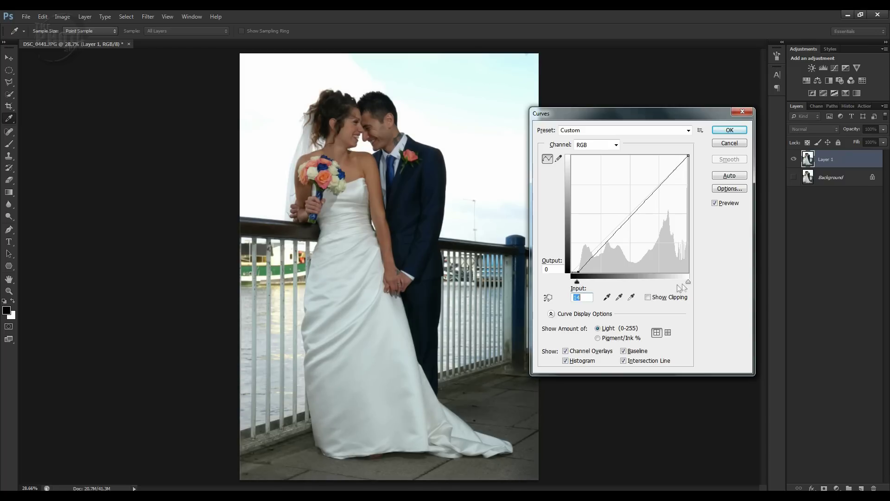
{"action": "left_click_drag", "start_coordinate": [687, 281], "coordinate": [682, 282]}
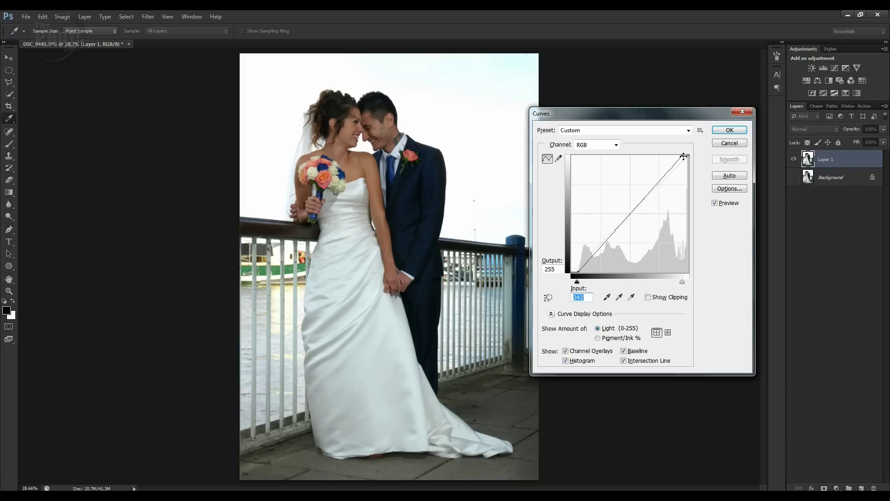
{"action": "left_click_drag", "start_coordinate": [574, 277], "coordinate": [565, 284]}
{"action": "left_click_drag", "start_coordinate": [682, 281], "coordinate": [694, 282]}
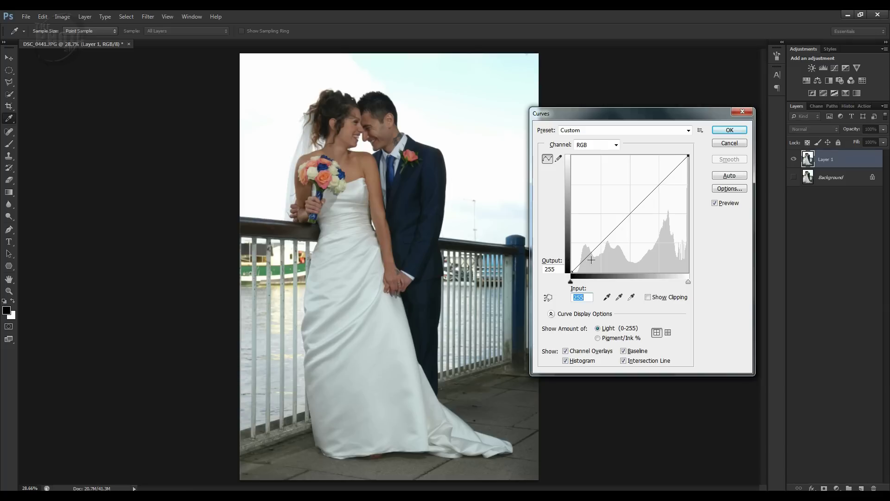
Set the RGB curve's black point to input 15 and its white point to input 227, then compare with the original
{"action": "left_click", "coordinate": [571, 272]}
{"action": "left_click_drag", "start_coordinate": [571, 273], "coordinate": [578, 273]}
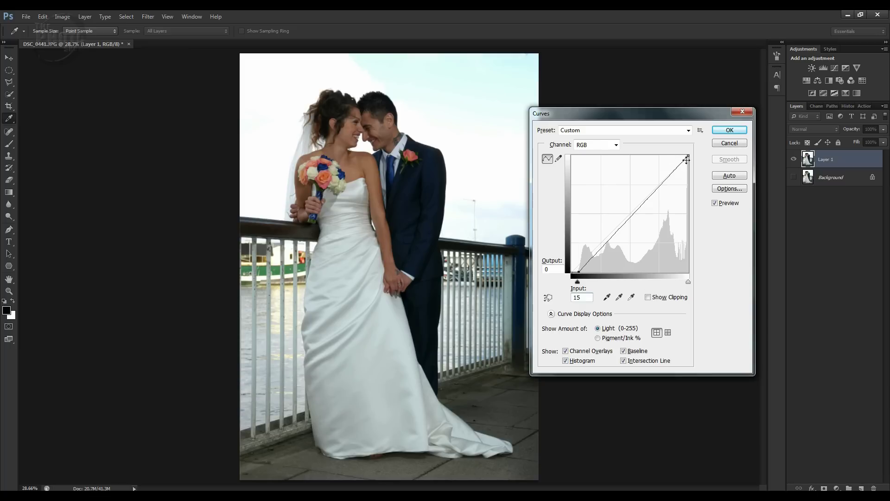
{"action": "left_click_drag", "start_coordinate": [688, 156], "coordinate": [675, 154]}
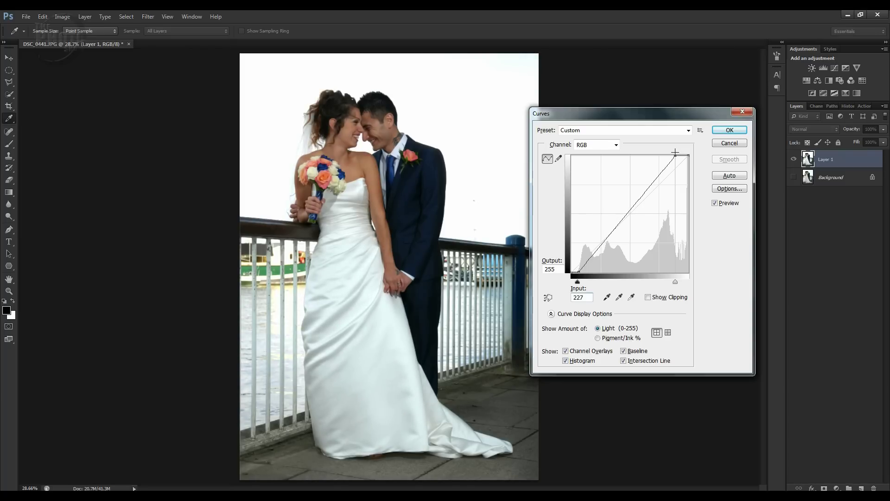
{"action": "left_click", "coordinate": [715, 205]}
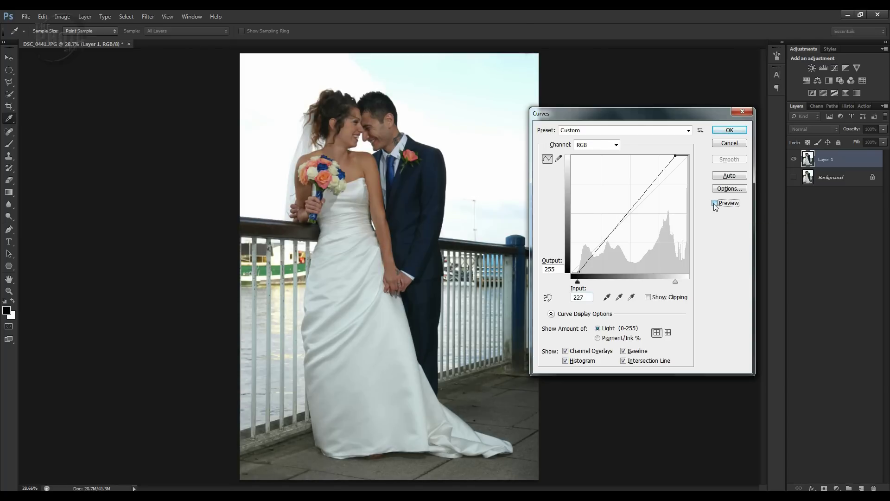
{"action": "left_click", "coordinate": [716, 205]}
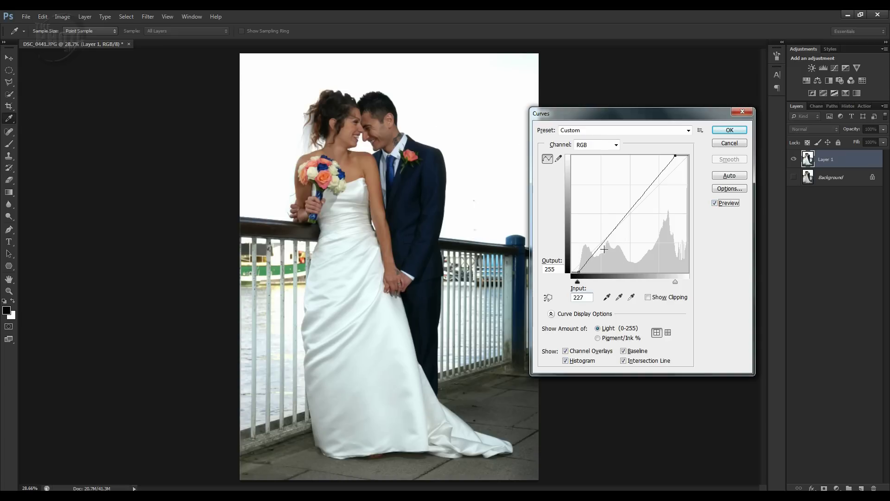
Add a highlight point at input 165, output 199 and a shadow point at input 64, output 70, comparing the preview
{"action": "left_click", "coordinate": [651, 186]}
{"action": "mouse_move", "coordinate": [651, 185]}
{"action": "left_mouse_down"}
{"action": "mouse_move", "coordinate": [666, 188]}
{"action": "mouse_move", "coordinate": [653, 183]}
{"action": "left_mouse_up"}
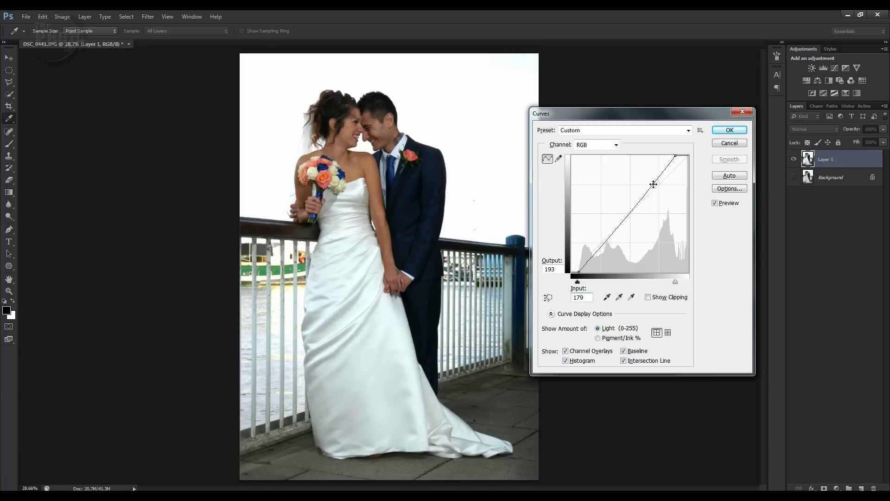
{"action": "left_click_drag", "start_coordinate": [653, 184], "coordinate": [647, 181]}
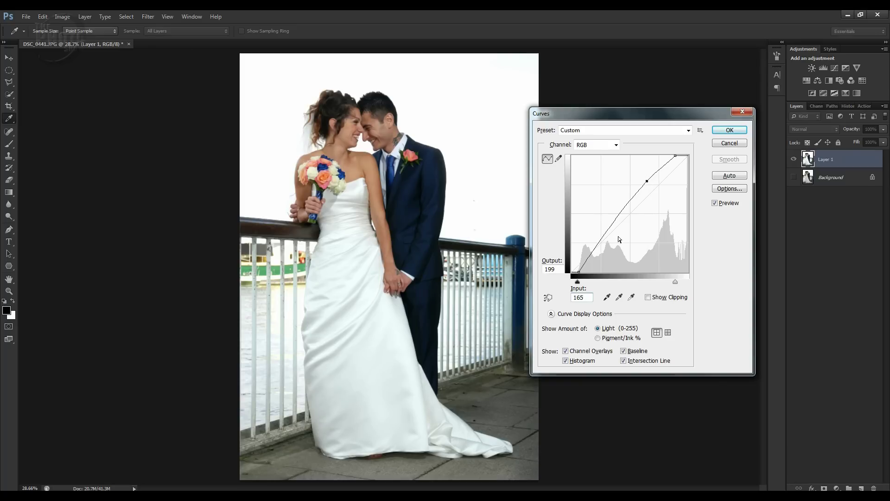
{"action": "left_click", "coordinate": [600, 241]}
{"action": "left_click_drag", "start_coordinate": [600, 240], "coordinate": [601, 240]}
{"action": "left_click", "coordinate": [715, 203]}
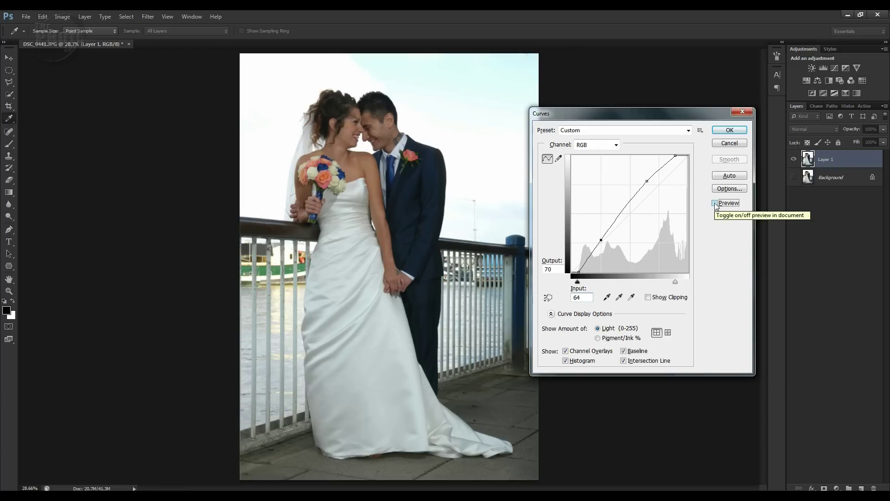
{"action": "left_click", "coordinate": [715, 203]}
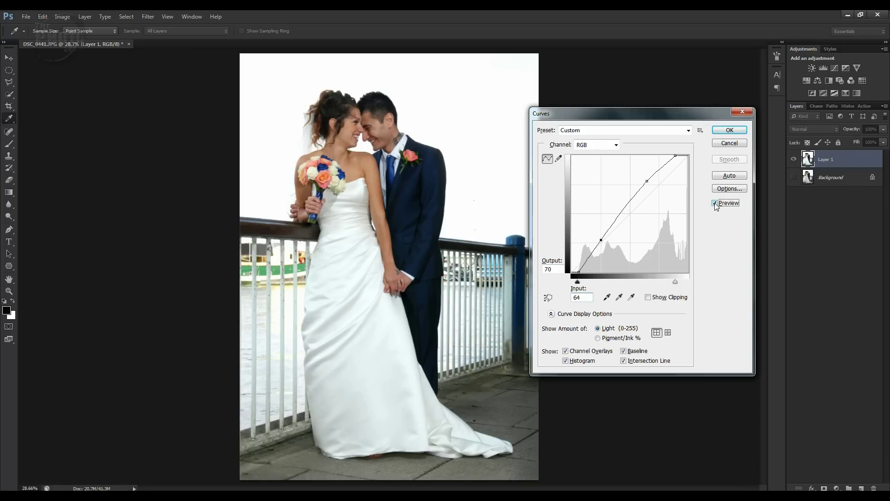
{"action": "left_click", "coordinate": [715, 203]}
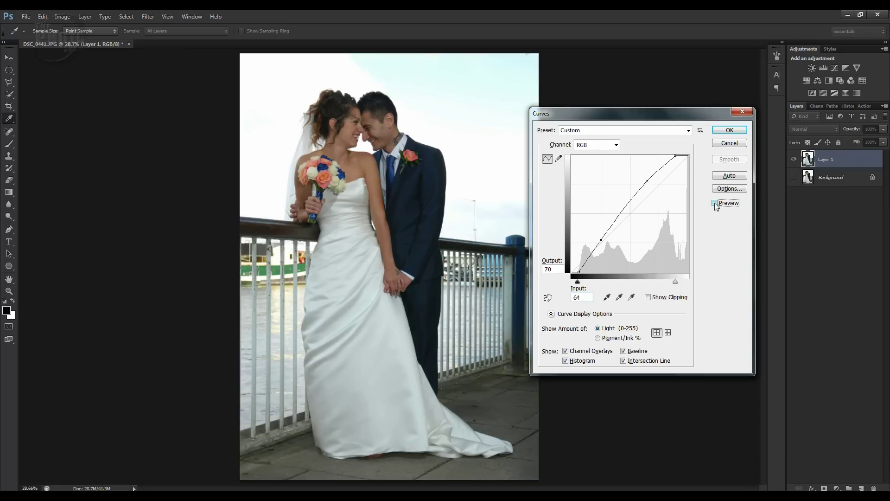
{"action": "left_click", "coordinate": [715, 203]}
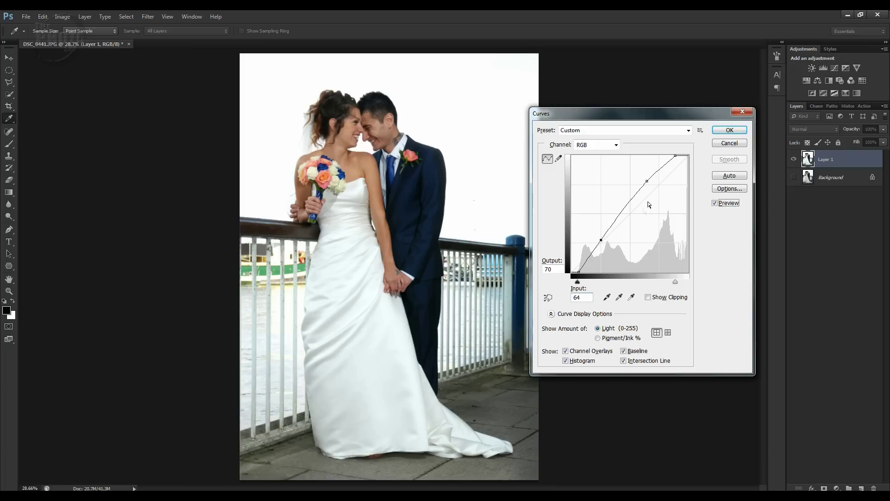
Add a midtone point at input 118, output 138 and apply the Curves adjustment
{"action": "left_click", "coordinate": [625, 209]}
{"action": "left_click_drag", "start_coordinate": [625, 209], "coordinate": [626, 209]}
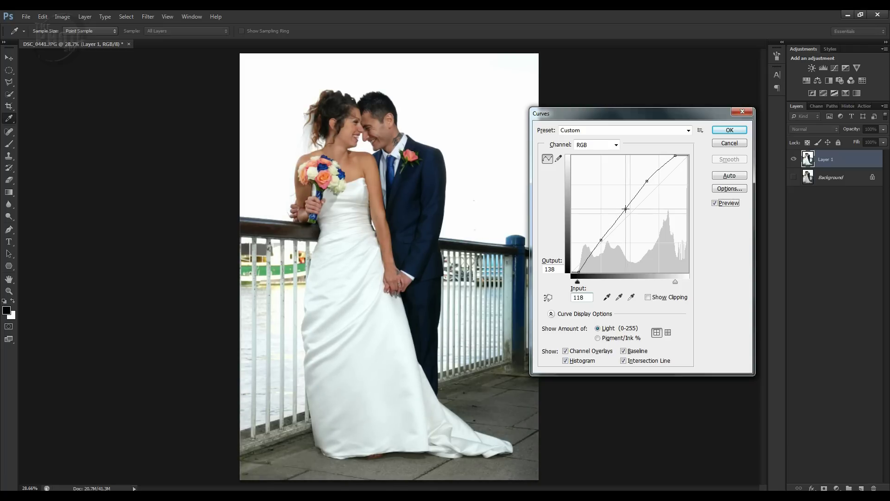
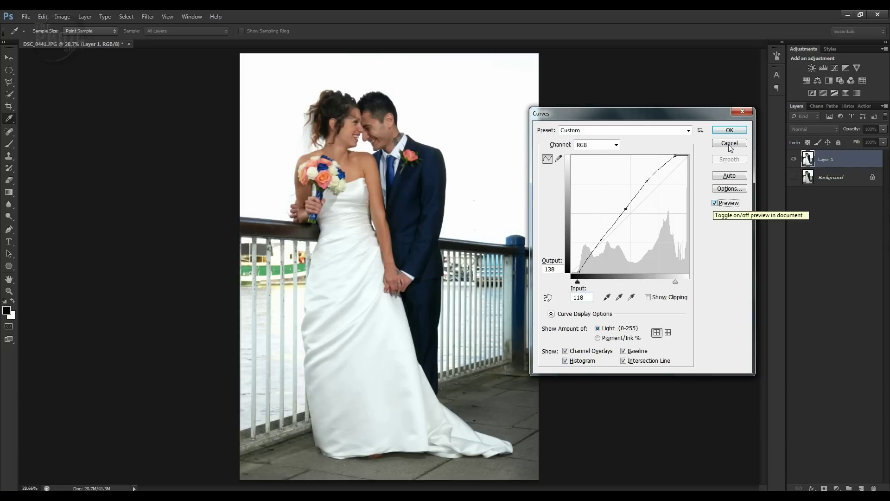
{"action": "left_click", "coordinate": [729, 130]}
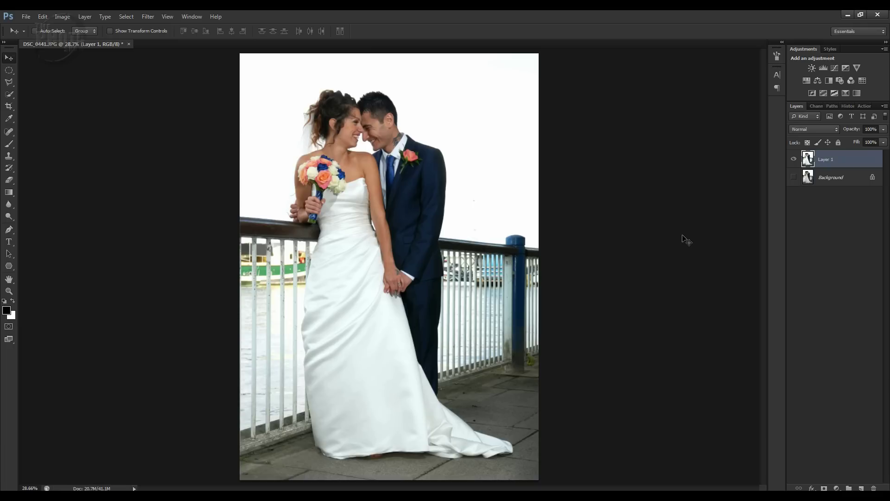
Show the Background layer again and toggle Layer 1 off and on to compare before and after
{"action": "left_click", "coordinate": [794, 177]}
{"action": "left_click", "coordinate": [794, 159]}
{"action": "left_click", "coordinate": [794, 159]}
Add a Curves adjustment layer above Layer 1 and make its properties area taller
{"action": "left_click", "coordinate": [836, 488]}
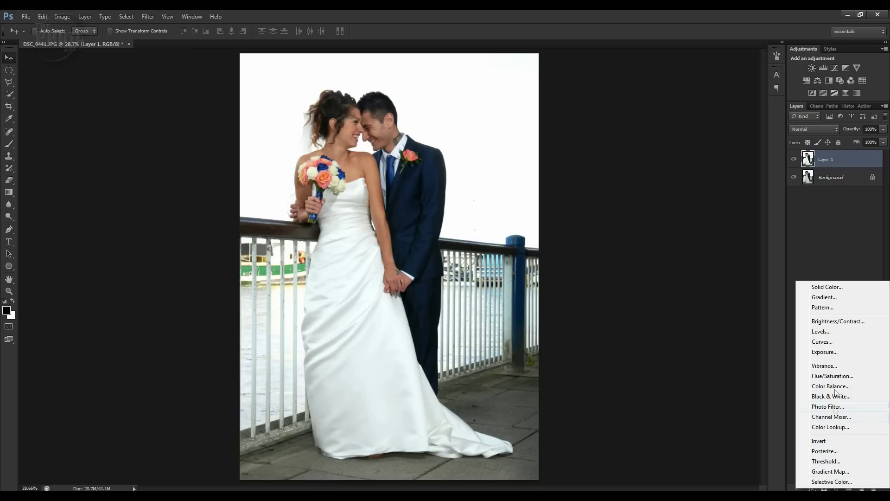
{"action": "left_click", "coordinate": [821, 342]}
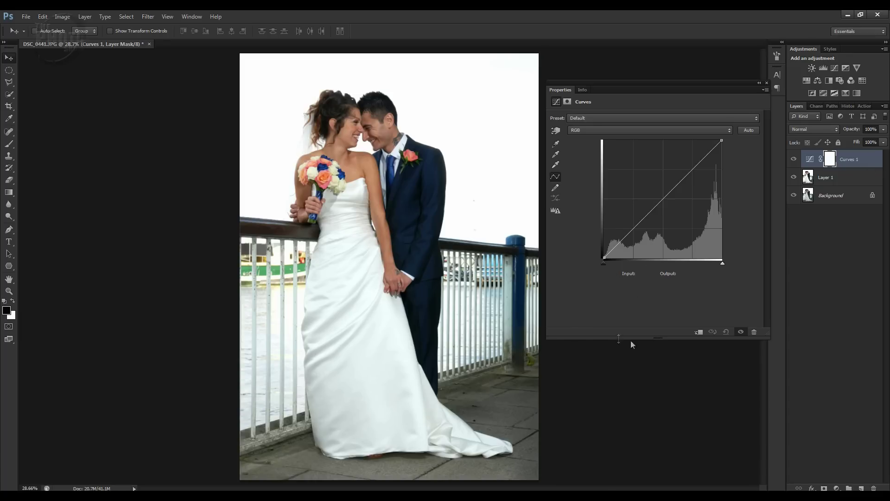
{"action": "left_click_drag", "start_coordinate": [655, 338], "coordinate": [655, 356]}
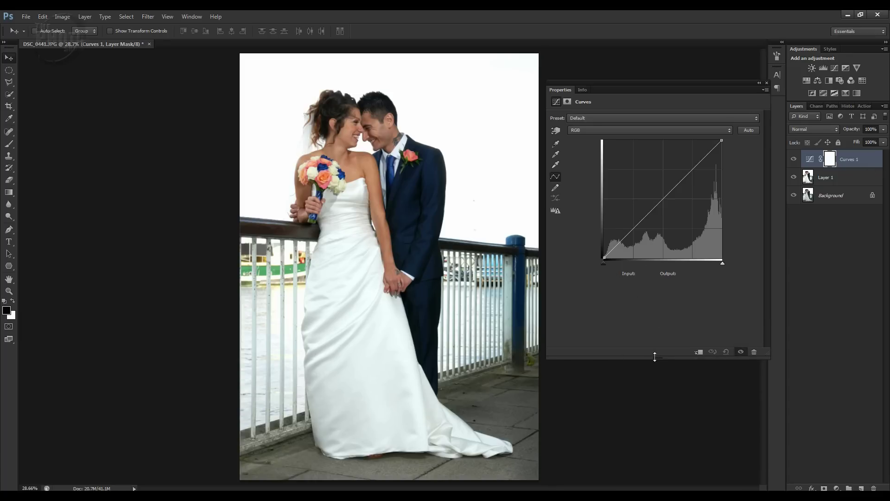
Fade the image by raising the RGB curve's black point about a quarter of the way up and lowering the white point to output 243
{"action": "left_click_drag", "start_coordinate": [605, 258], "coordinate": [604, 254]}
{"action": "left_click_drag", "start_coordinate": [604, 254], "coordinate": [604, 258]}
{"action": "left_click", "coordinate": [604, 257]}
{"action": "left_click_drag", "start_coordinate": [604, 258], "coordinate": [597, 230]}
{"action": "left_click", "coordinate": [721, 139]}
{"action": "left_click_drag", "start_coordinate": [721, 139], "coordinate": [726, 145]}
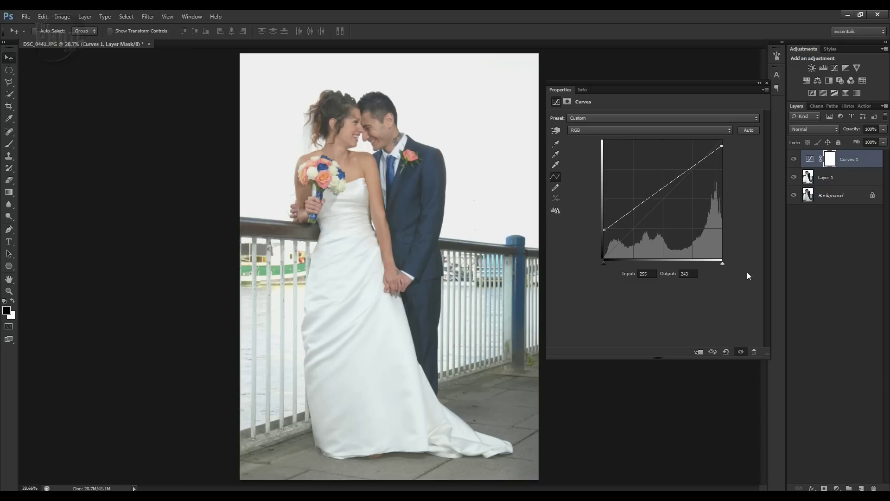
Toggle the Curves 1 adjustment layer to compare the faded look, leaving it hidden
{"action": "left_click", "coordinate": [794, 159]}
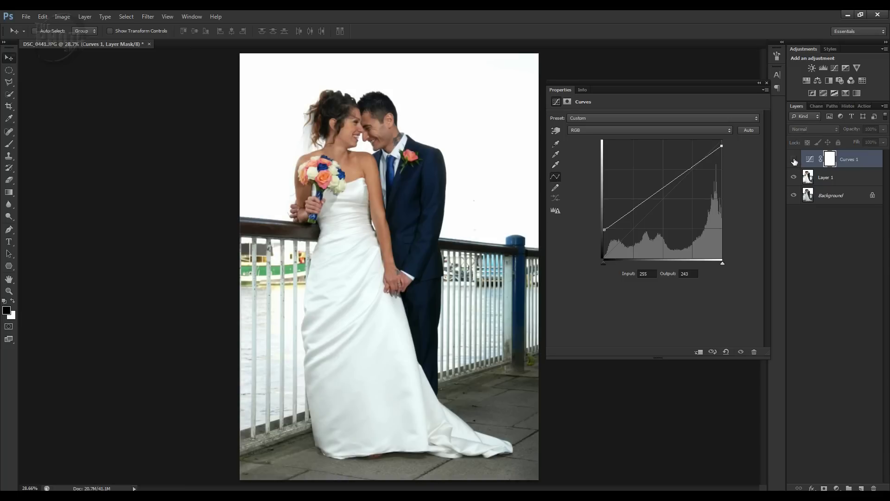
{"action": "left_click", "coordinate": [794, 159]}
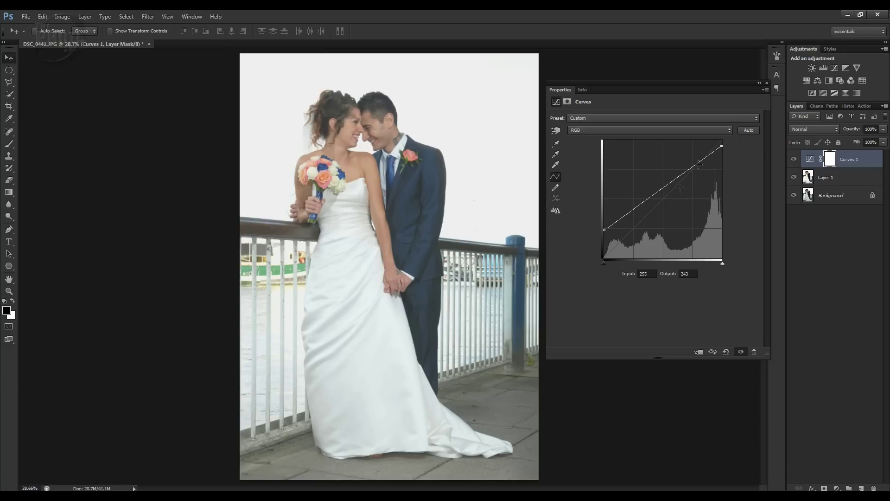
{"action": "left_click", "coordinate": [793, 159]}
{"action": "left_click", "coordinate": [794, 160]}
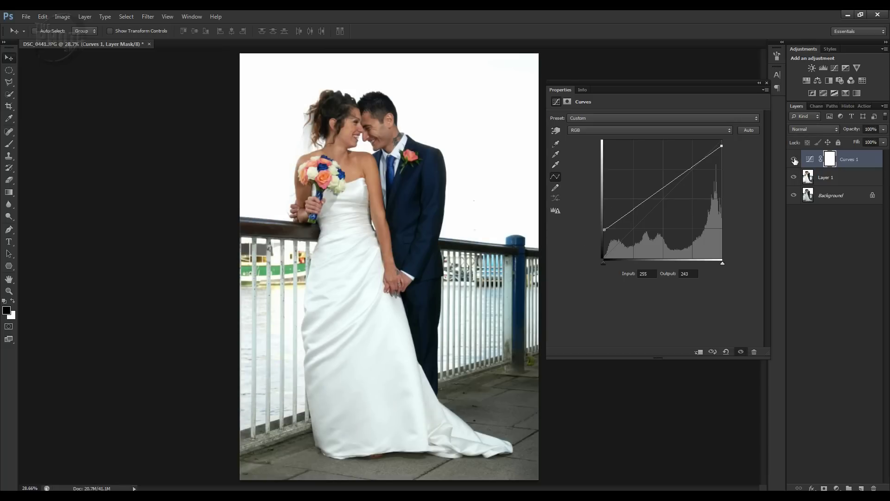
{"action": "left_click", "coordinate": [794, 160]}
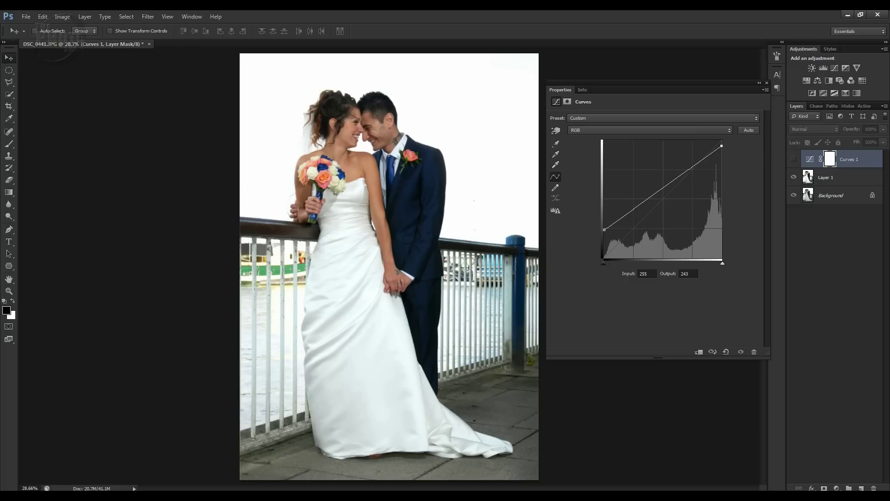
Add a second Curves adjustment layer and rename the Curves 1 layer to Vintage Fade
{"action": "left_click", "coordinate": [836, 488]}
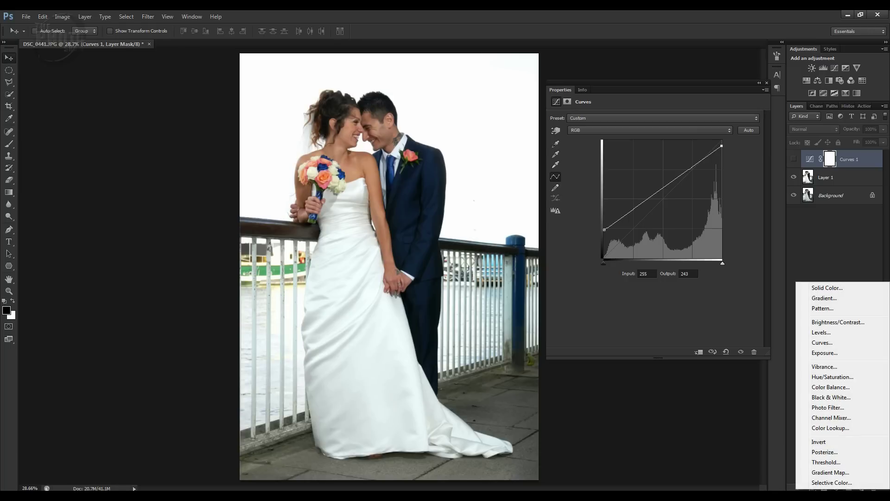
{"action": "left_click", "coordinate": [831, 345]}
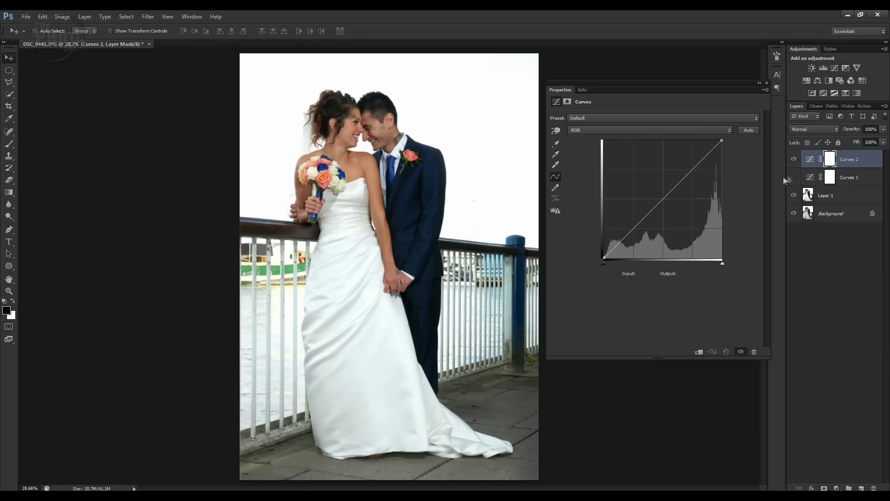
{"action": "double_click", "coordinate": [847, 178]}
{"action": "type", "text": "Vinta"}
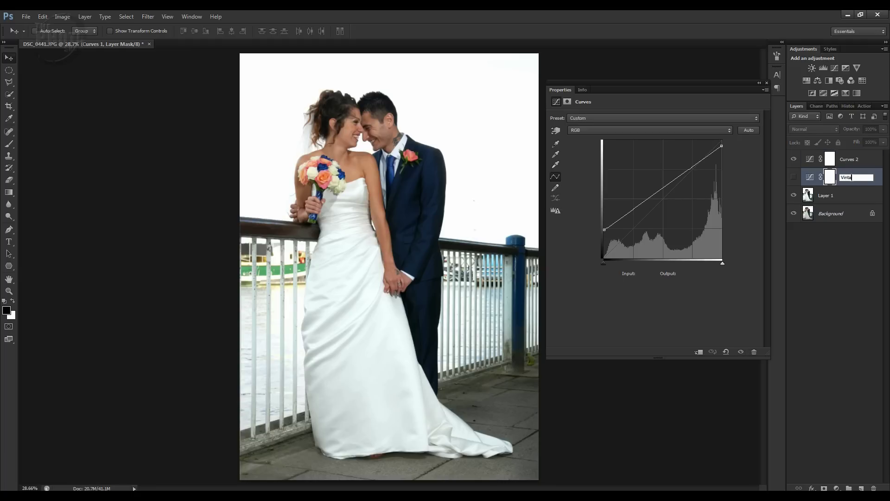
{"action": "type", "text": "ge Fade"}
{"action": "key", "text": "Return"}
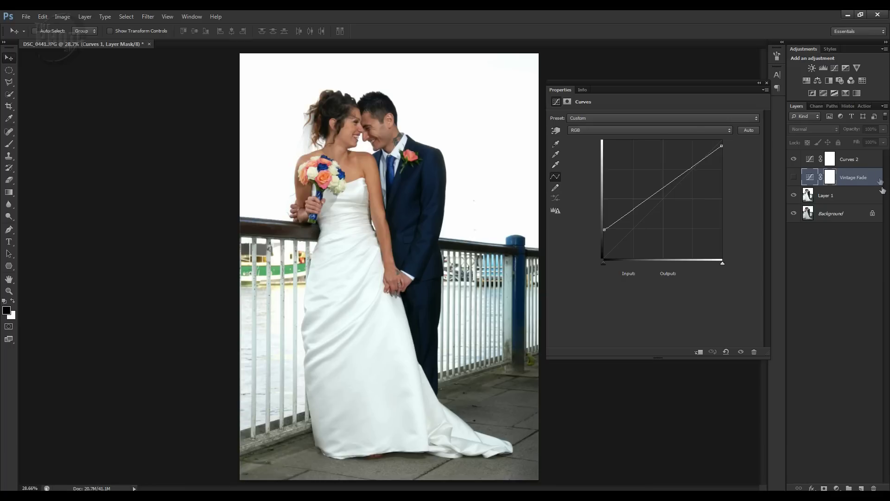
Switch the Curves 2 layer to its Blue channel, try lowering the middle of the curve, and remove that point again
{"action": "left_click", "coordinate": [851, 163]}
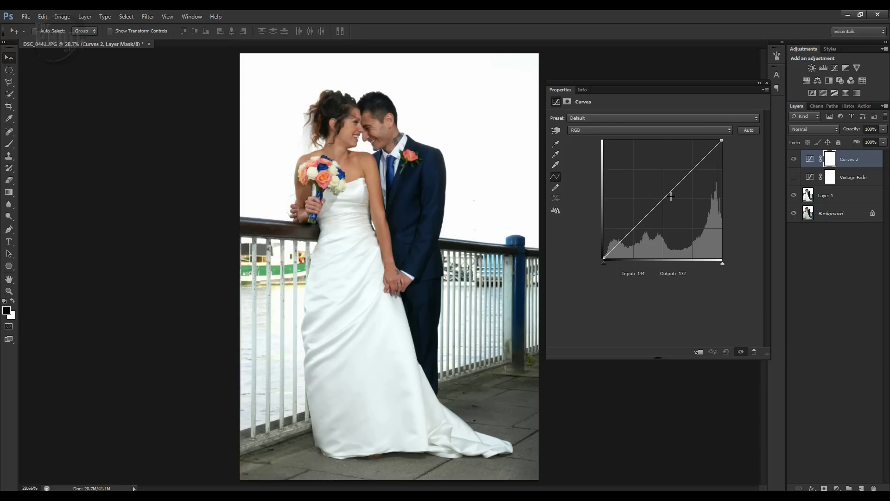
{"action": "left_click", "coordinate": [709, 130]}
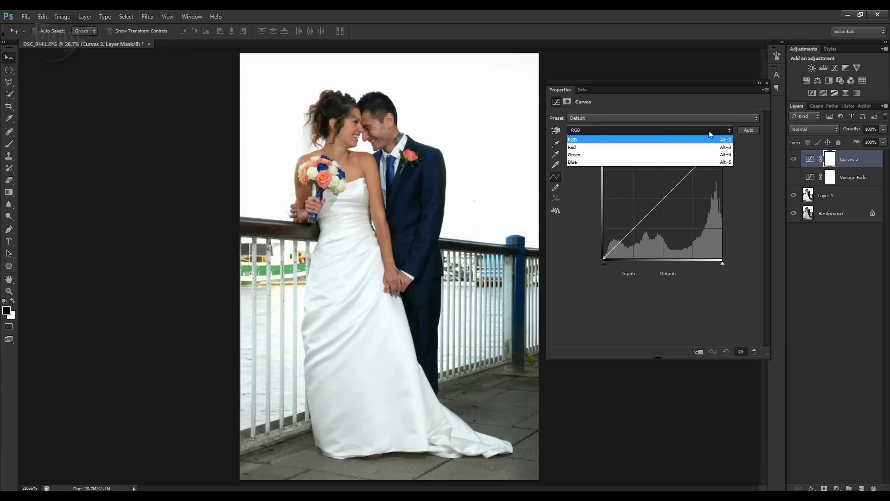
{"action": "left_click", "coordinate": [585, 162]}
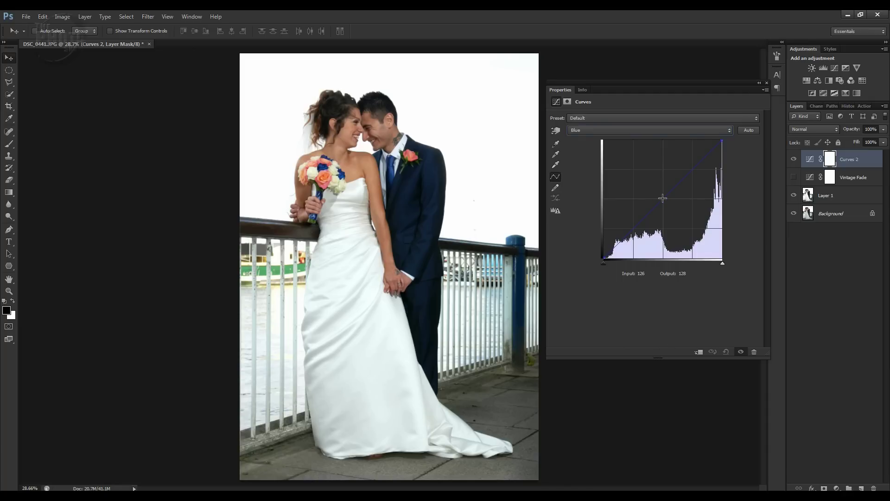
{"action": "mouse_move", "coordinate": [663, 198]}
{"action": "left_mouse_down"}
{"action": "mouse_move", "coordinate": [654, 190]}
{"action": "mouse_move", "coordinate": [674, 206]}
{"action": "left_mouse_up"}
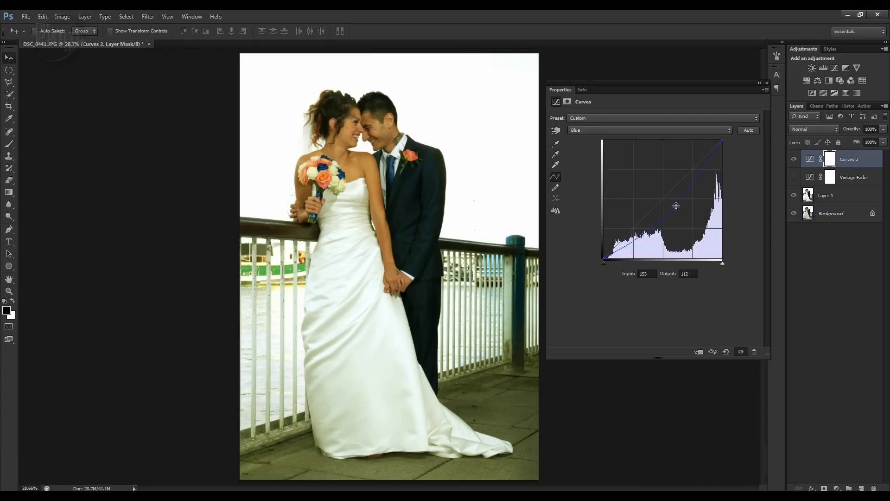
{"action": "left_click_drag", "start_coordinate": [676, 205], "coordinate": [617, 262]}
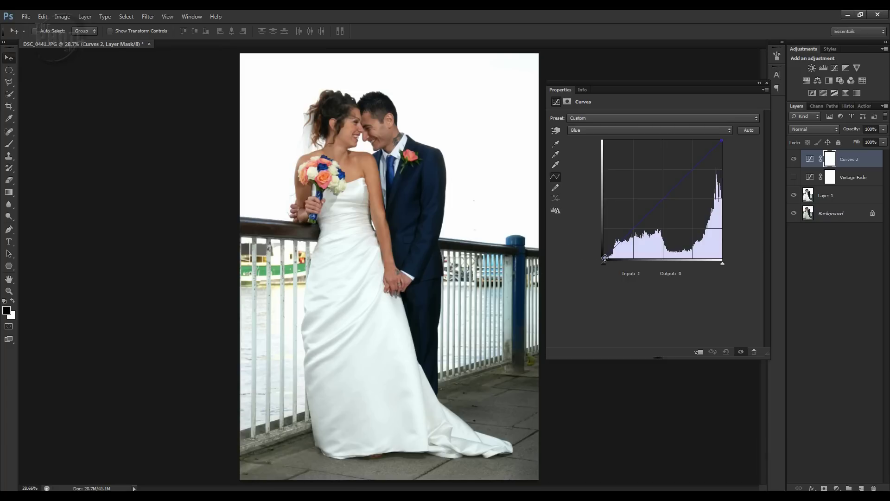
Raise the Blue curve's black point to output 46 and lower its white point to output 229, toggling the layer to compare
{"action": "left_click_drag", "start_coordinate": [604, 258], "coordinate": [602, 235]}
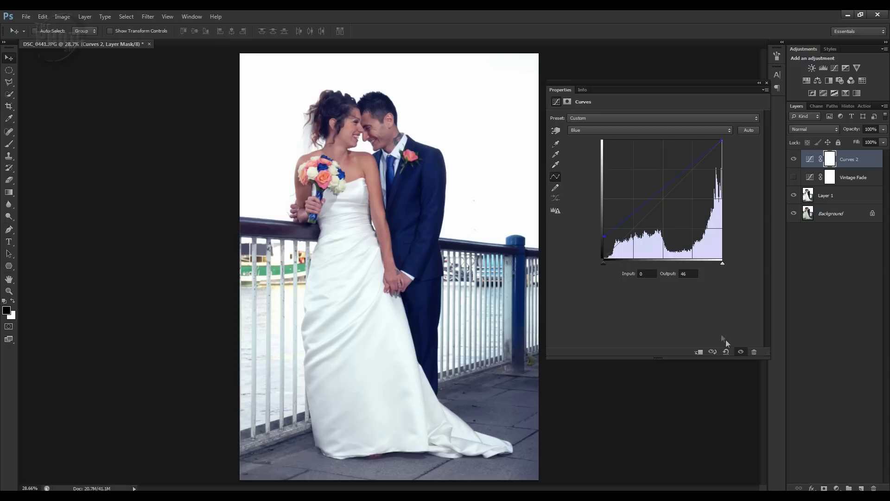
{"action": "left_click", "coordinate": [742, 353]}
{"action": "left_click", "coordinate": [741, 352]}
{"action": "left_click_drag", "start_coordinate": [722, 140], "coordinate": [730, 150]}
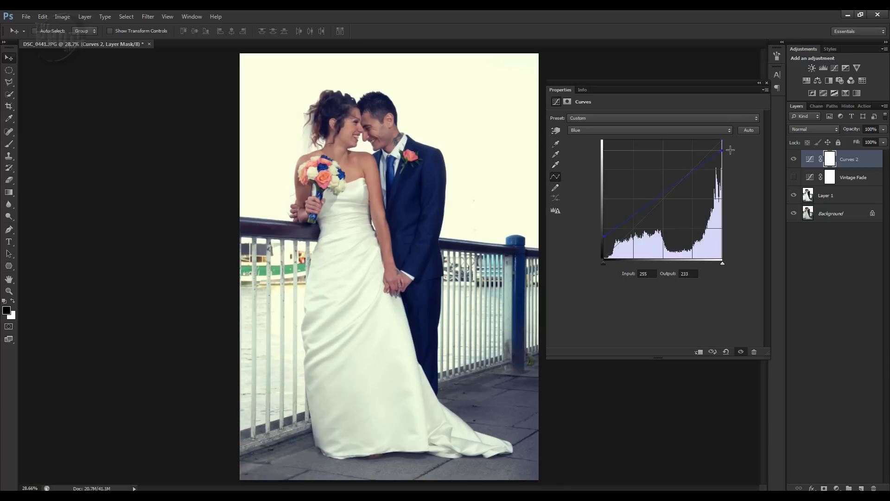
{"action": "left_click_drag", "start_coordinate": [730, 150], "coordinate": [731, 151]}
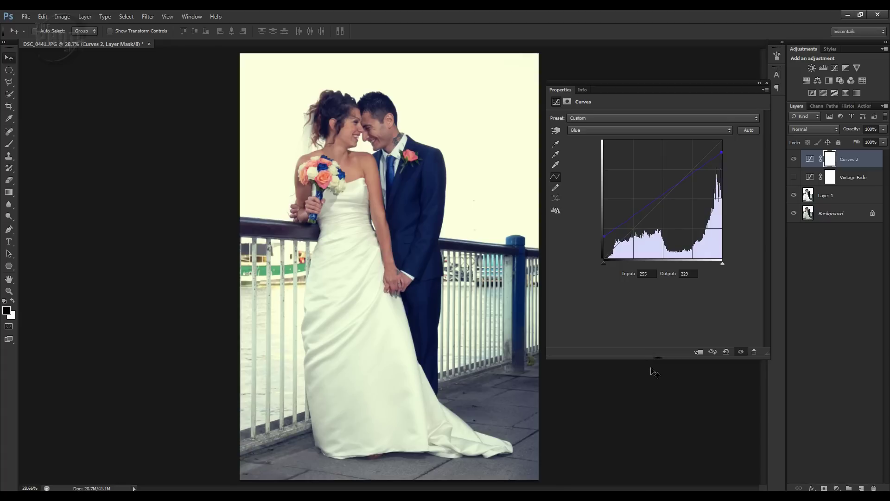
{"action": "left_click", "coordinate": [741, 353]}
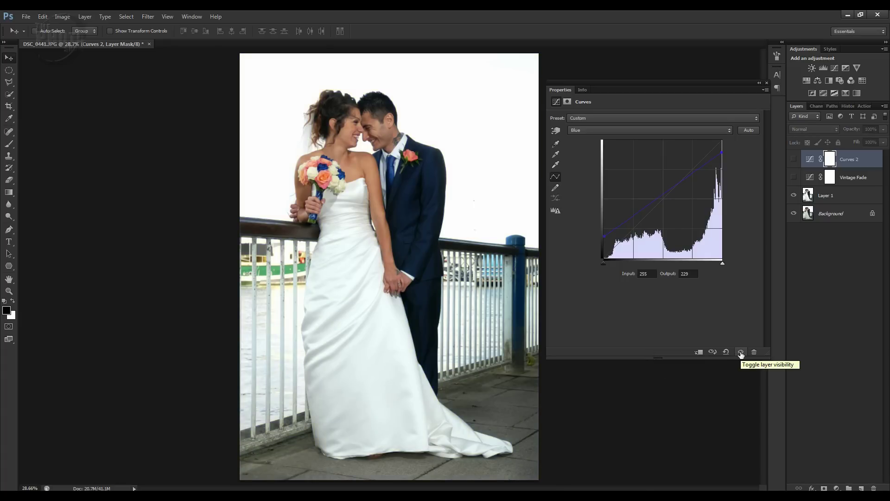
{"action": "left_click", "coordinate": [741, 353]}
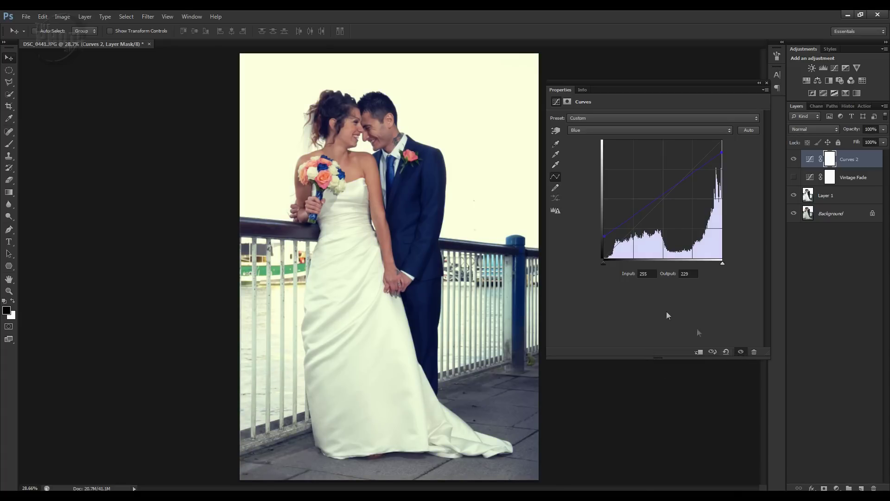
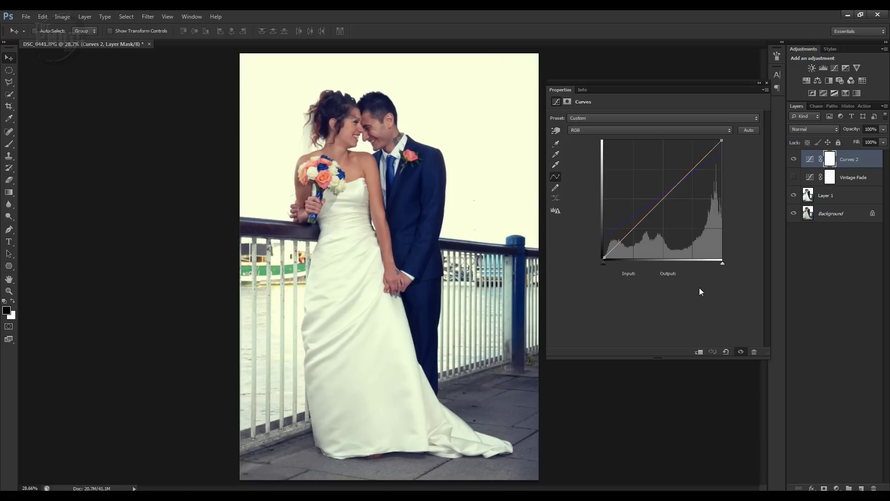
Switch the Curves 2 adjustment to the Red channel and delete the midpoint from its curve
{"action": "left_click", "coordinate": [624, 131]}
{"action": "left_click", "coordinate": [612, 140]}
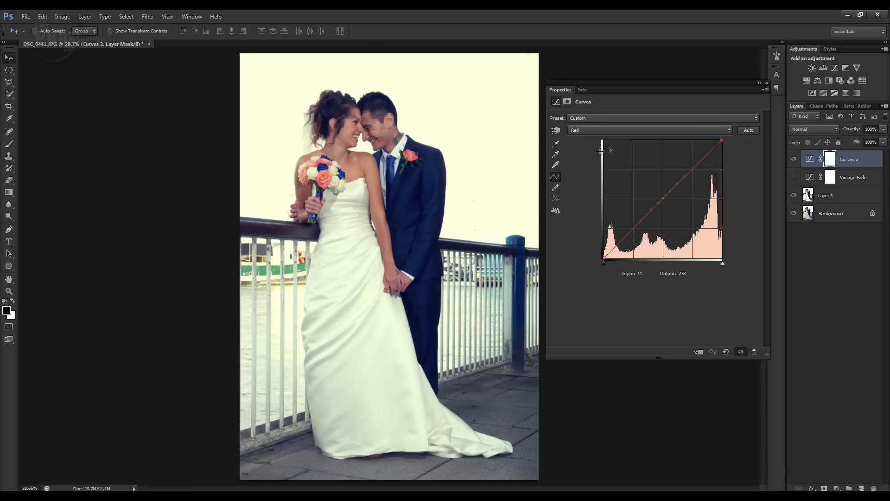
{"action": "left_click", "coordinate": [662, 199]}
{"action": "key", "text": "Delete"}
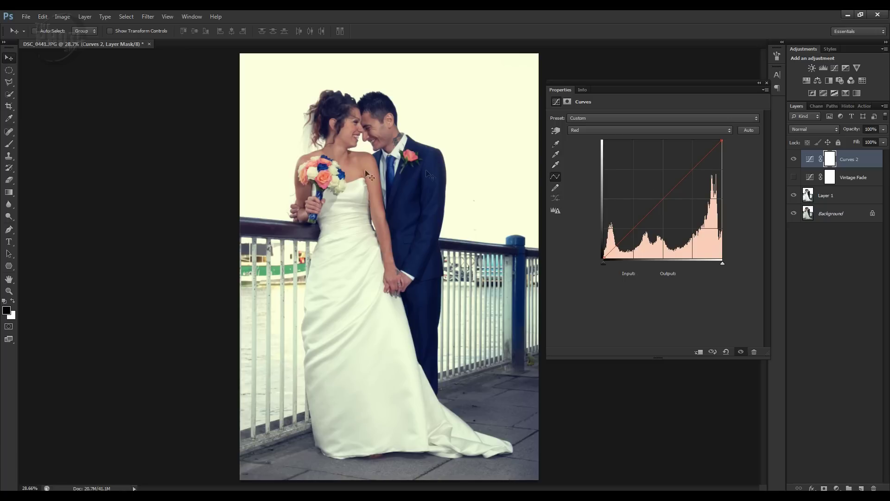
Lower the Red curve slightly with a highlight point at input 195, output 188, and toggle the layer to compare
{"action": "left_click", "coordinate": [692, 170]}
{"action": "left_click_drag", "start_coordinate": [692, 171], "coordinate": [693, 170]}
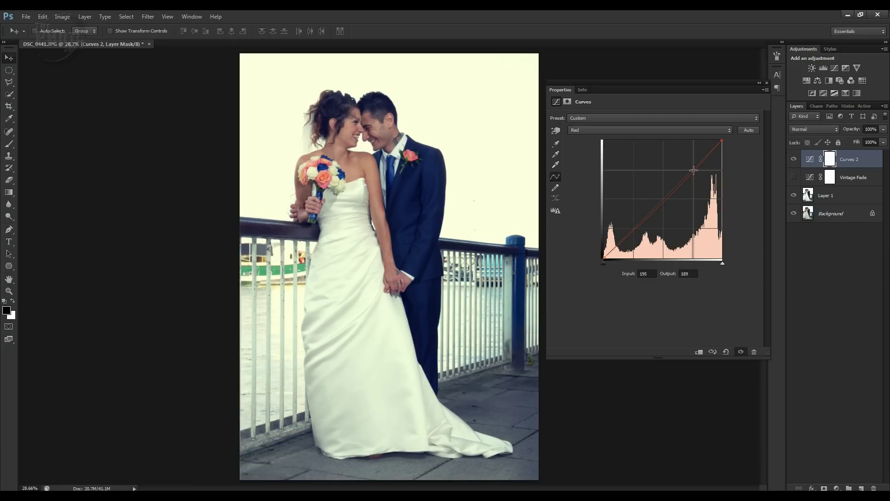
{"action": "left_click_drag", "start_coordinate": [694, 170], "coordinate": [694, 171]}
{"action": "left_click_drag", "start_coordinate": [693, 171], "coordinate": [693, 171]}
{"action": "left_click", "coordinate": [740, 352]}
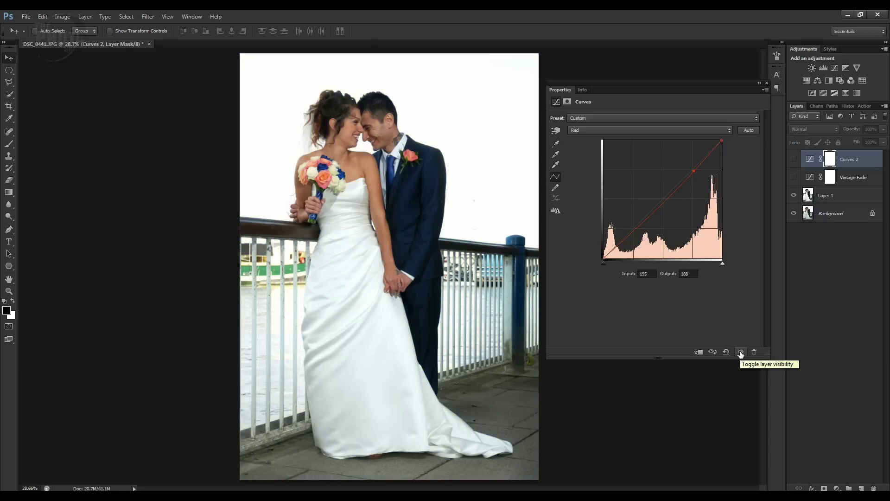
{"action": "left_click", "coordinate": [740, 352]}
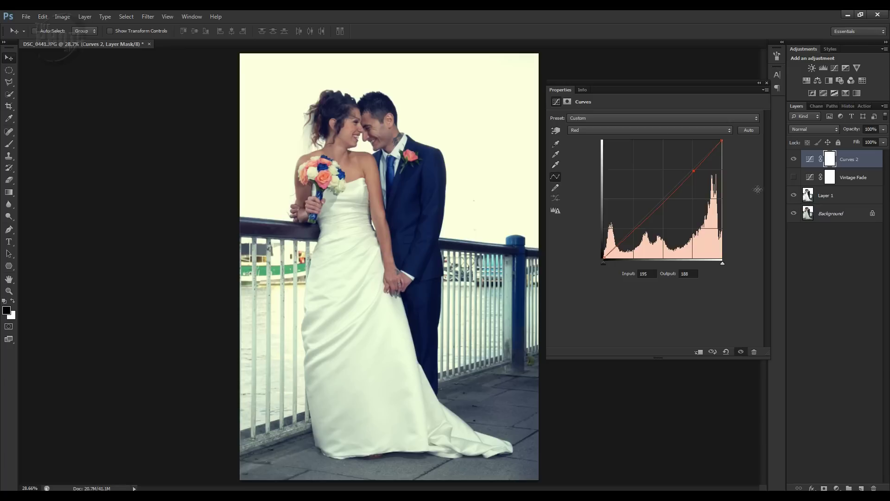
{"action": "left_click", "coordinate": [618, 131]}
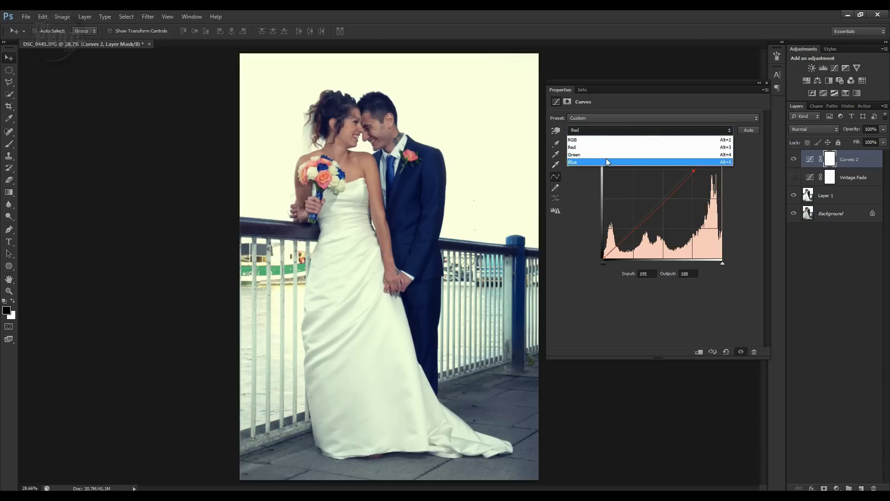
{"action": "left_click", "coordinate": [616, 129]}
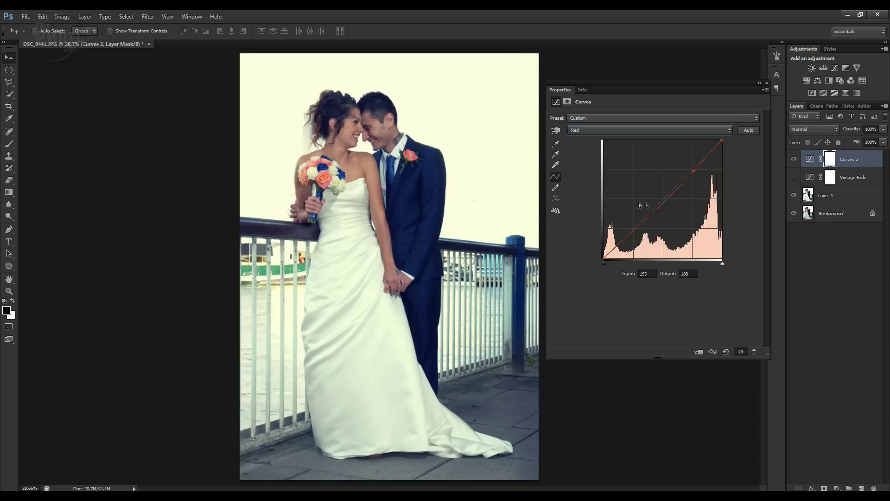
Rename the Curves 2 layer to Colour Grade
{"action": "double_click", "coordinate": [849, 160]}
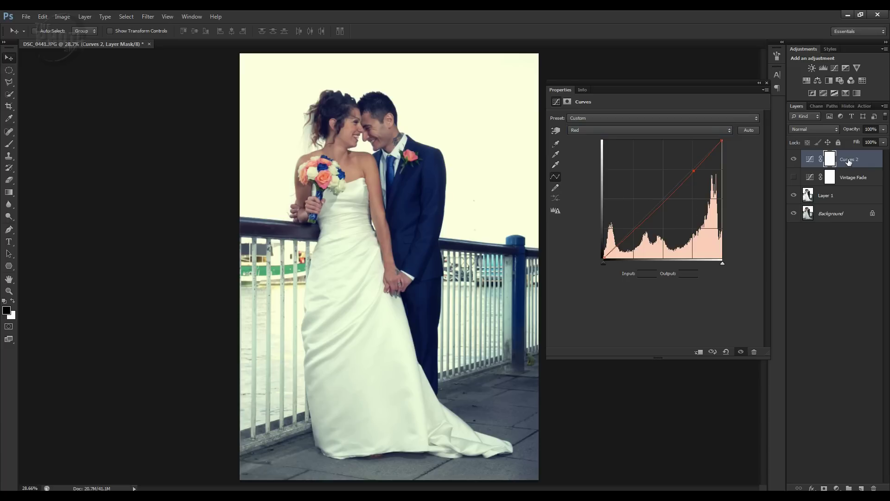
{"action": "type", "text": "Colour Grad"}
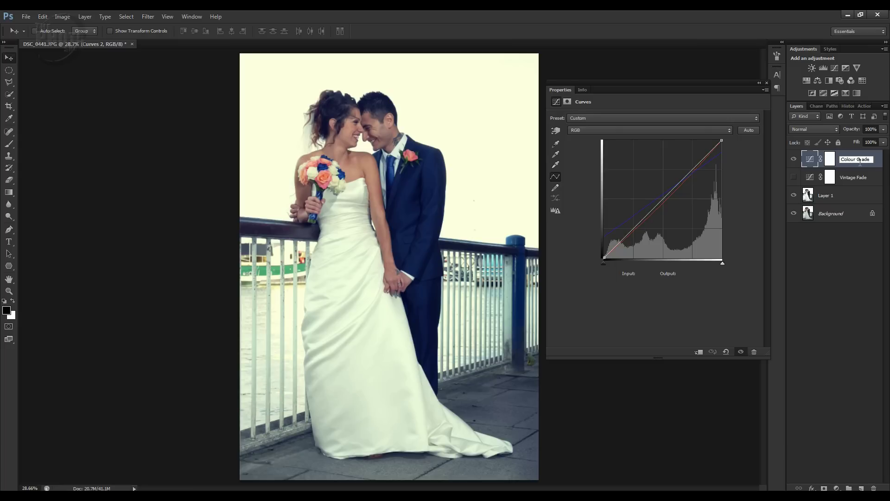
{"action": "key", "text": "Return"}
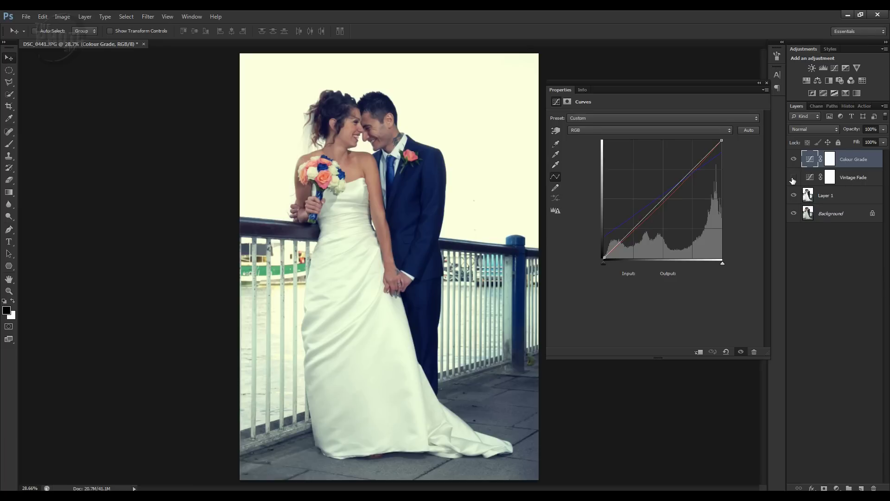
Toggle the Colour Grade and Vintage Fade layers to compare each effect, leaving both layers visible
{"action": "left_click", "coordinate": [794, 159]}
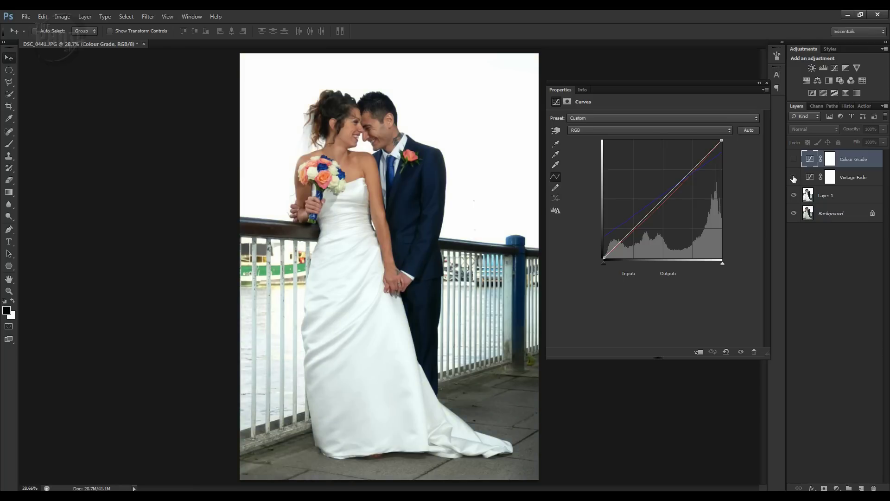
{"action": "left_click", "coordinate": [794, 178]}
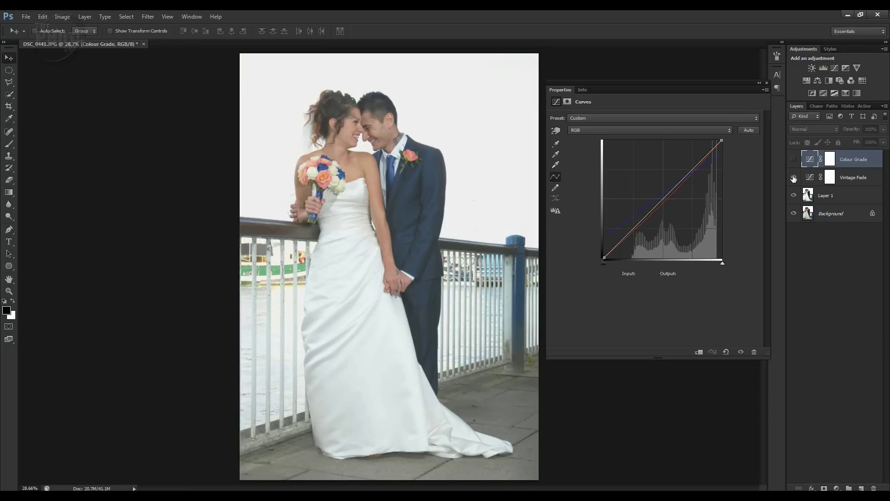
{"action": "left_click", "coordinate": [794, 178]}
{"action": "left_click", "coordinate": [793, 159]}
{"action": "left_click", "coordinate": [793, 159]}
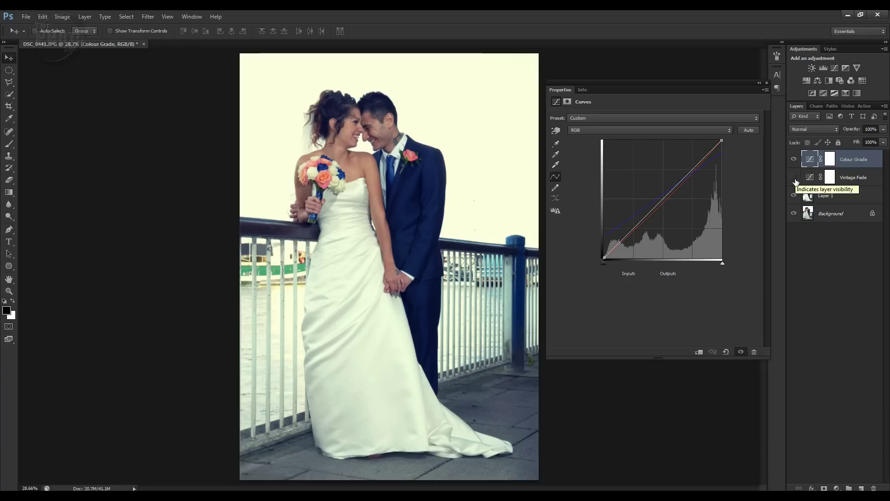
{"action": "left_click", "coordinate": [794, 178]}
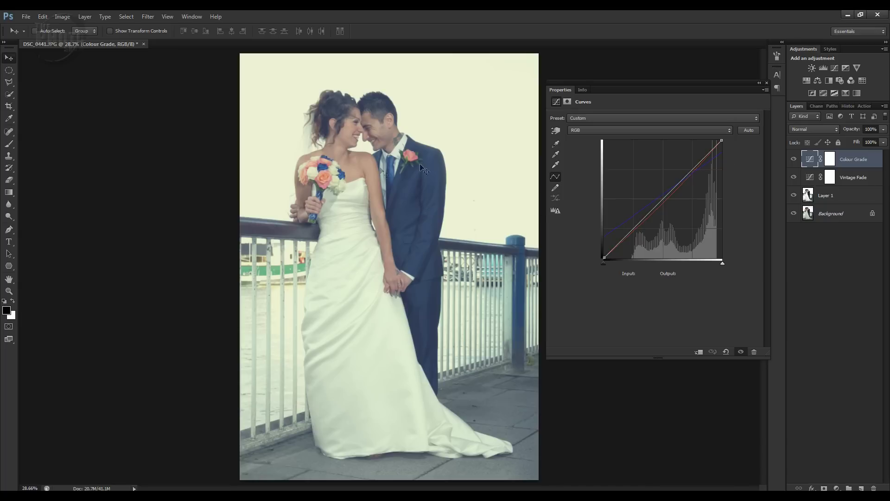
Reduce the Vintage Fade layer's opacity to 71% and hide both the Vintage Fade and Colour Grade layers
{"action": "left_click", "coordinate": [855, 180]}
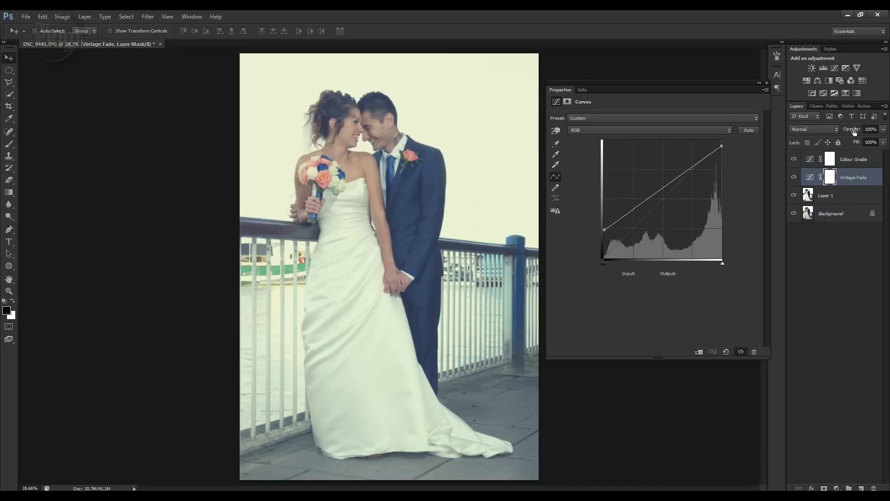
{"action": "left_click_drag", "start_coordinate": [854, 132], "coordinate": [841, 132]}
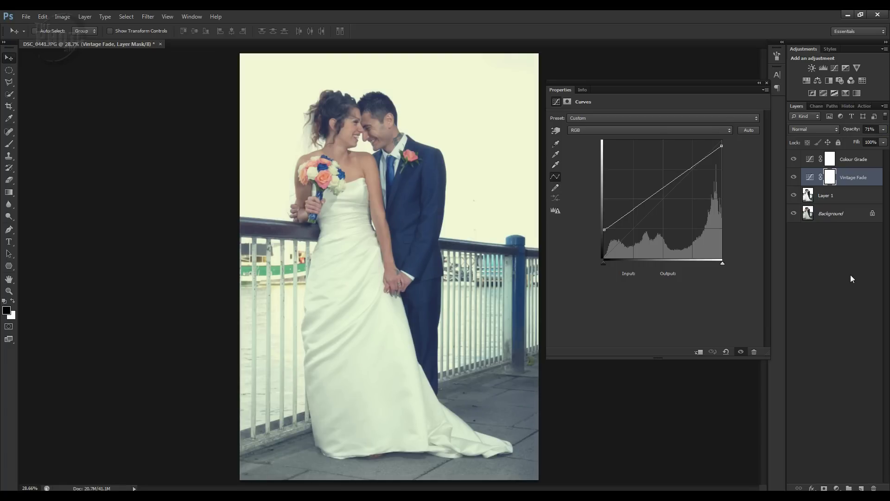
{"action": "left_click", "coordinate": [793, 178]}
{"action": "left_click", "coordinate": [793, 159]}
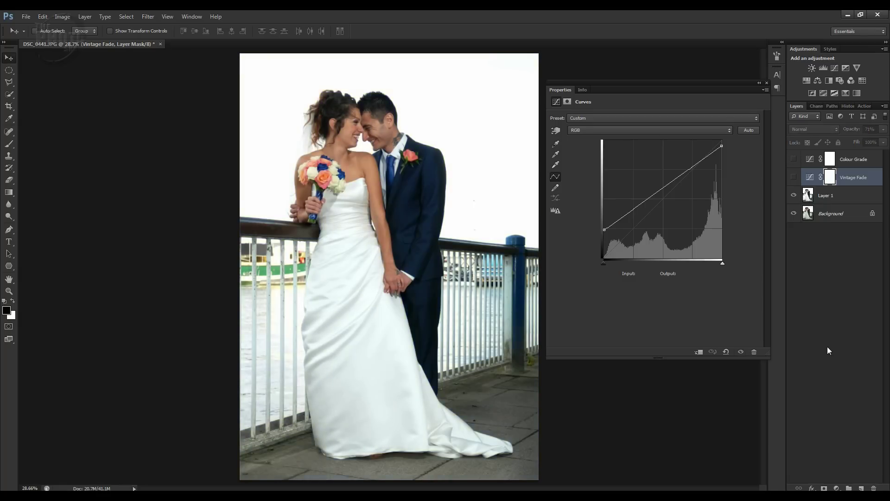
Add a Curves adjustment layer above Vintage Fade and move the RGB curve's black point to input 27 and white point to input 229
{"action": "left_click", "coordinate": [837, 488]}
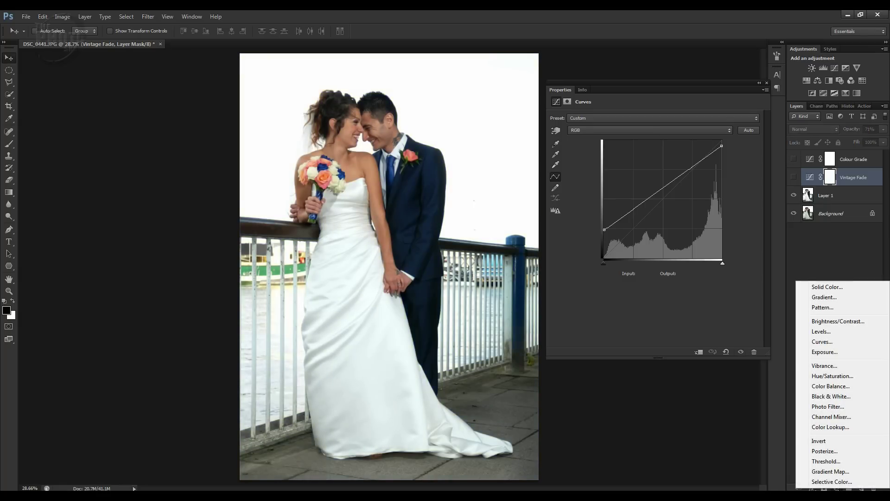
{"action": "left_click", "coordinate": [823, 342]}
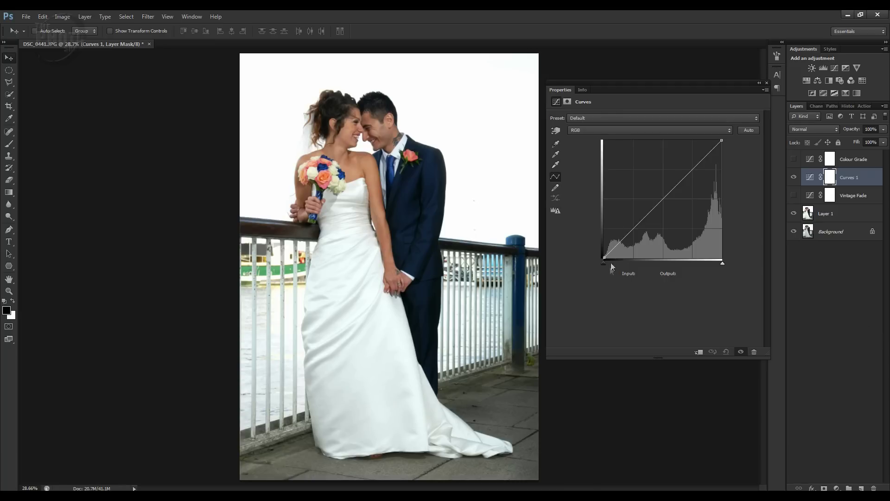
{"action": "left_click_drag", "start_coordinate": [604, 258], "coordinate": [617, 258]}
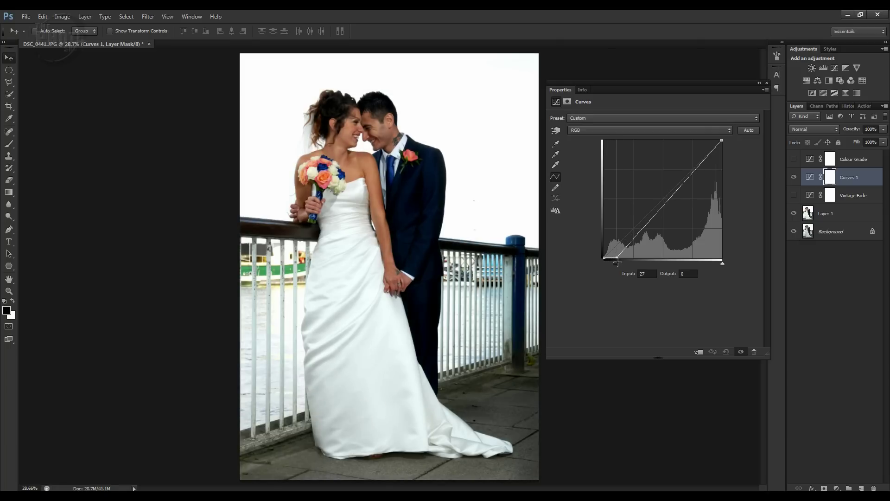
{"action": "left_click_drag", "start_coordinate": [721, 140], "coordinate": [709, 140]}
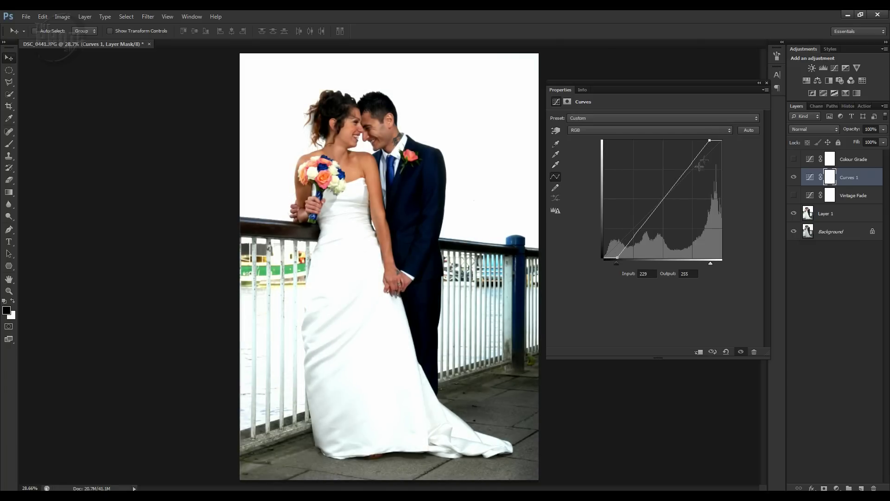
Shape the RGB curve with an upper point at input 158, output 194 and a lower point at input 78, output 69
{"action": "left_click_drag", "start_coordinate": [678, 179], "coordinate": [677, 167]}
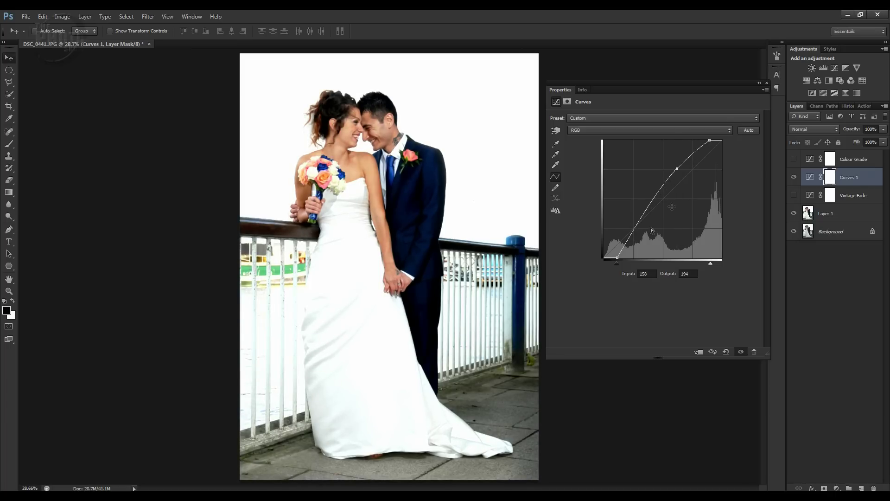
{"action": "left_click", "coordinate": [639, 225]}
{"action": "left_click_drag", "start_coordinate": [639, 225], "coordinate": [640, 225]}
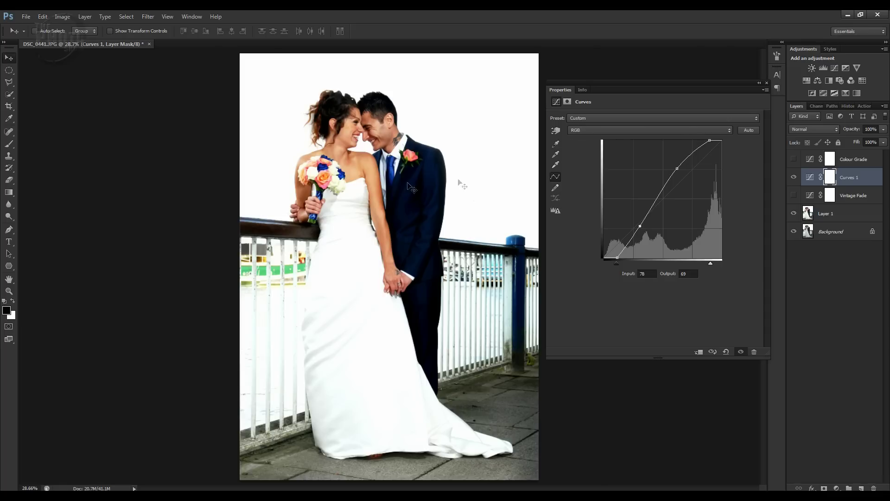
Pull the Red channel curve down in the highlights with a point at input 197, output 185
{"action": "left_click", "coordinate": [649, 131]}
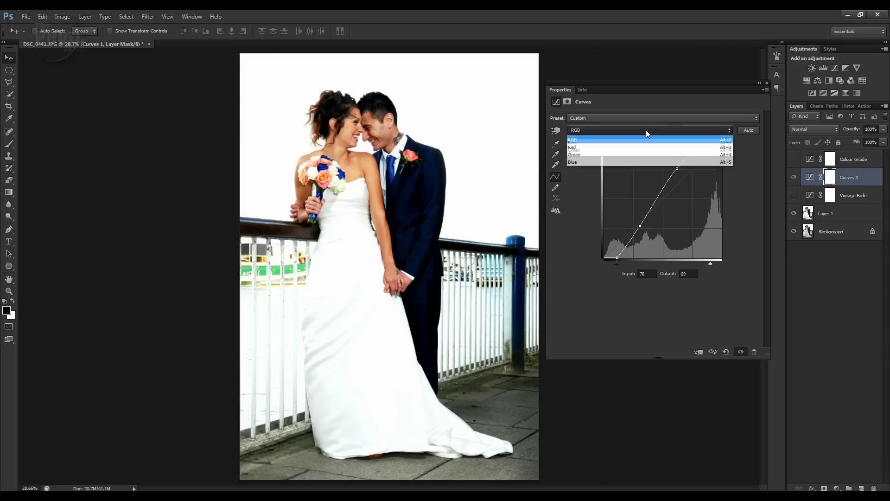
{"action": "left_click", "coordinate": [584, 147]}
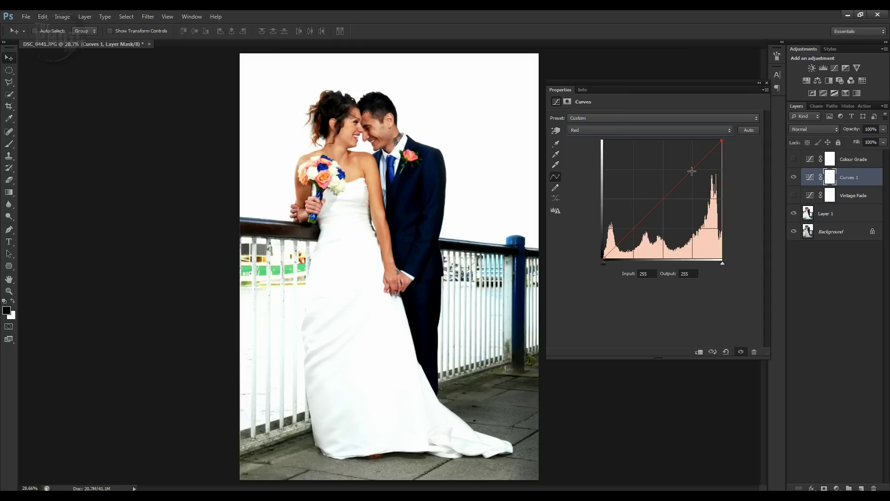
{"action": "left_click_drag", "start_coordinate": [691, 171], "coordinate": [695, 172]}
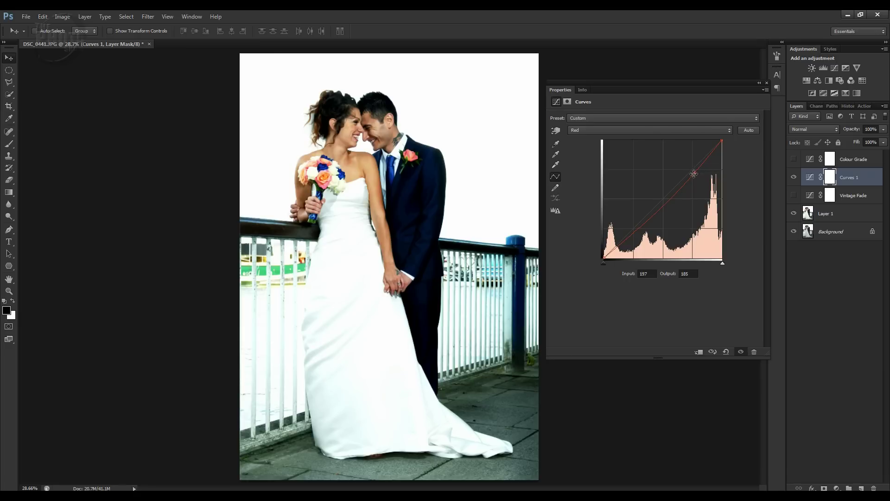
Anchor the Blue channel curve's highlights, lift its shadows with a point at input 63, output 78, and toggle the layer to compare
{"action": "left_click", "coordinate": [597, 130]}
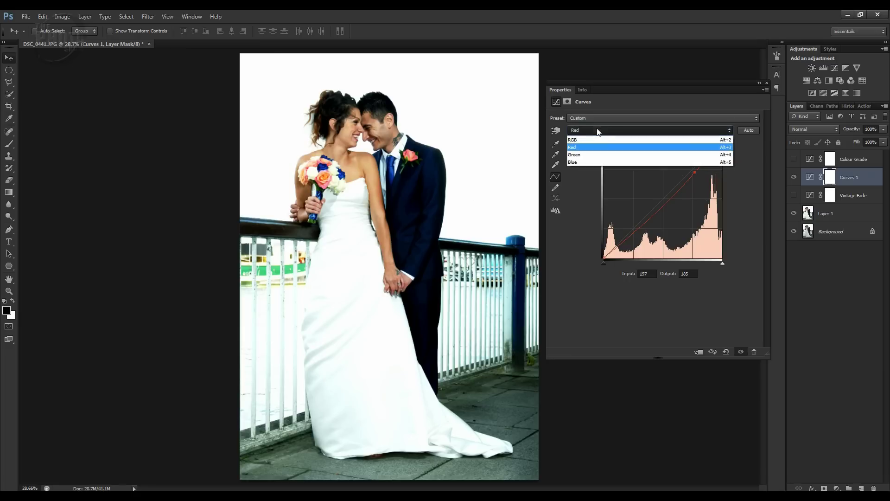
{"action": "left_click", "coordinate": [580, 163]}
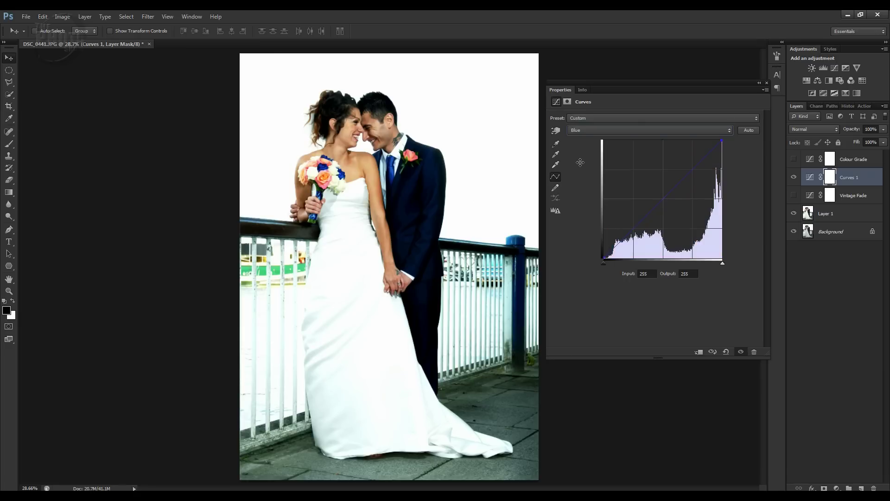
{"action": "left_click", "coordinate": [688, 171]}
{"action": "left_click", "coordinate": [638, 226]}
{"action": "left_click_drag", "start_coordinate": [638, 226], "coordinate": [633, 222]}
{"action": "left_click", "coordinate": [793, 178]}
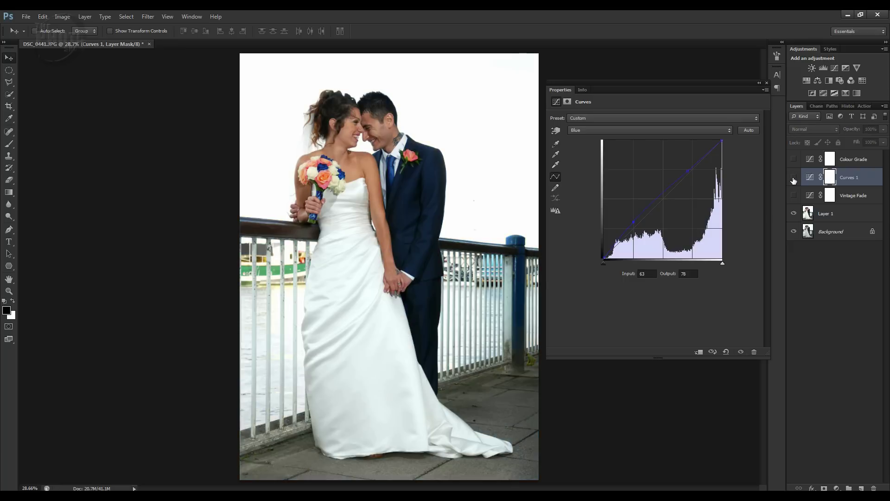
{"action": "left_click", "coordinate": [794, 178]}
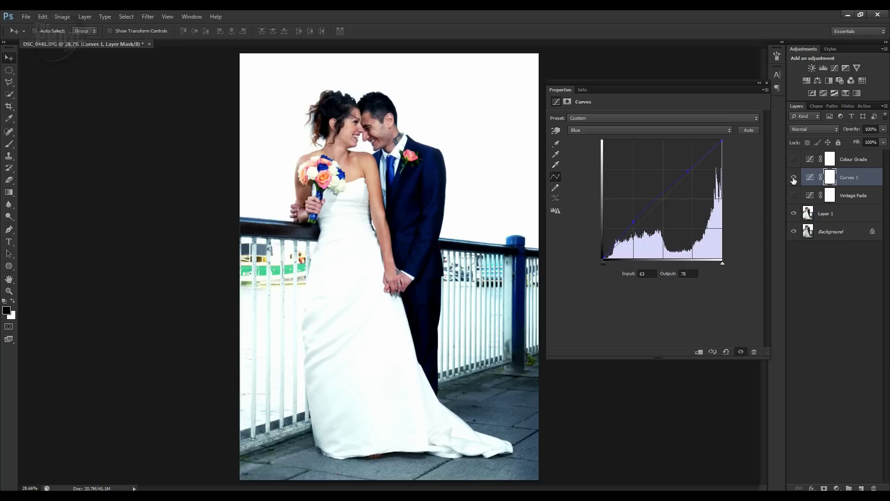
Rename the Curves 1 layer Cross Look and move it above the Colour Grade layer
{"action": "double_click", "coordinate": [851, 178]}
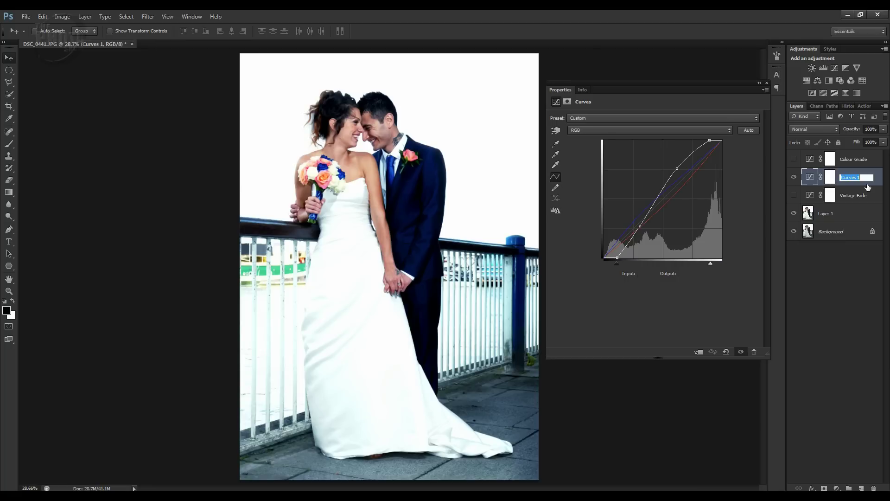
{"action": "type", "text": "Cross Look"}
{"action": "key", "text": "Return"}
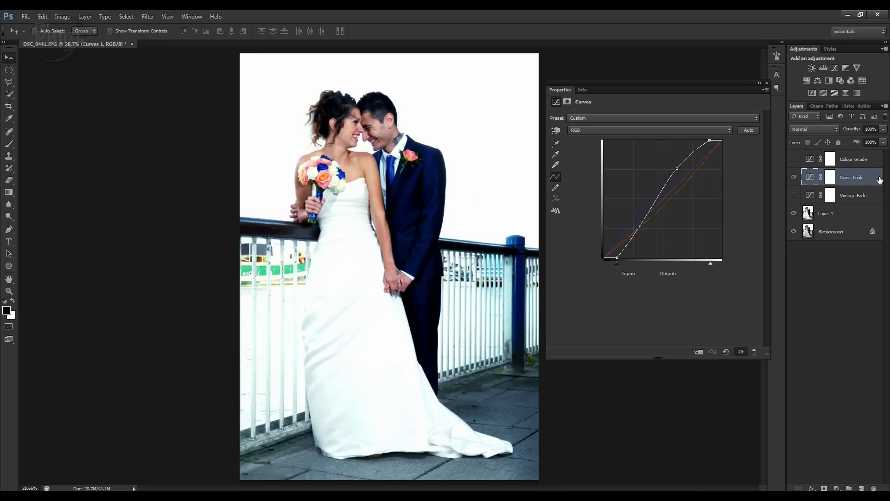
{"action": "left_click_drag", "start_coordinate": [850, 170], "coordinate": [850, 157]}
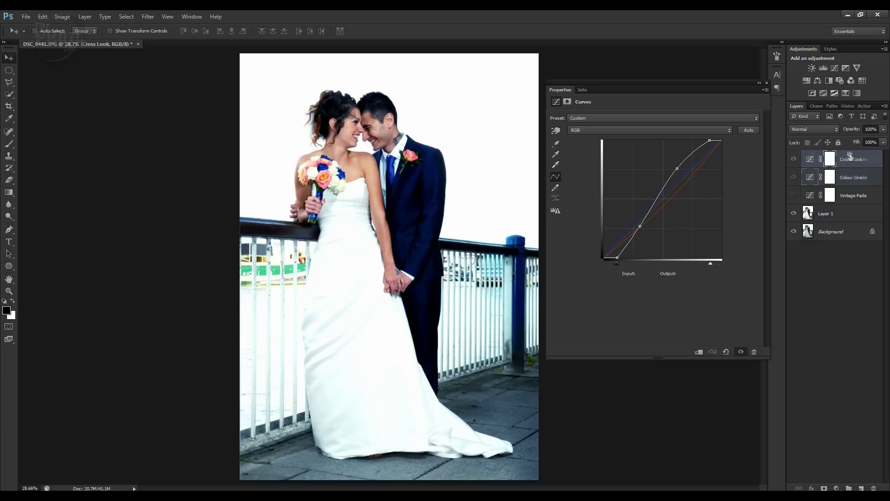
Toggle the Cross Look layer to compare its effect, leave it hidden, and close the curve properties
{"action": "left_click", "coordinate": [793, 160]}
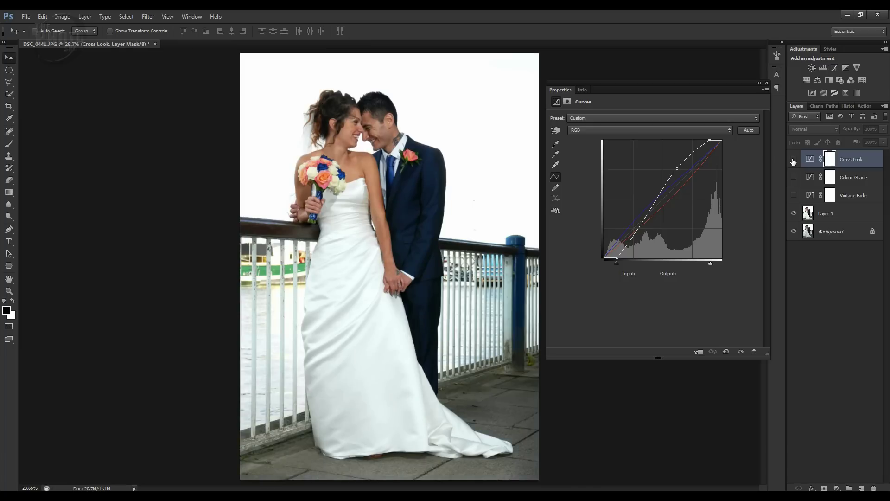
{"action": "left_click", "coordinate": [793, 160]}
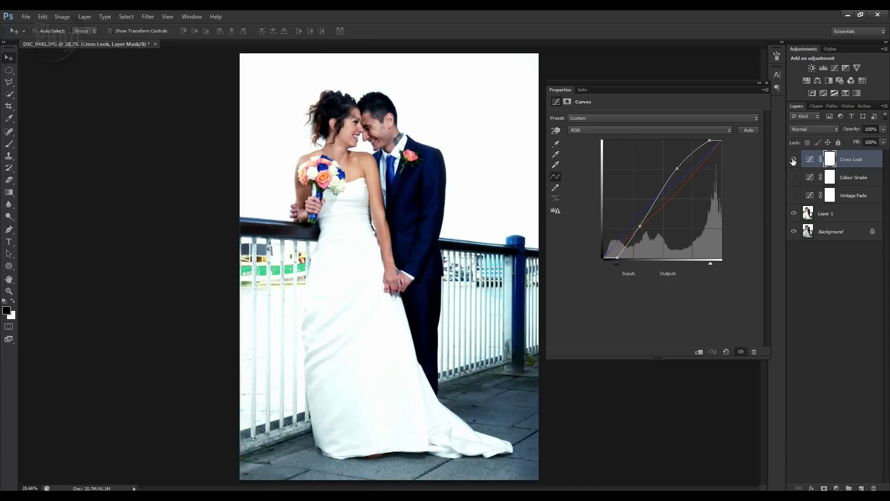
{"action": "left_click", "coordinate": [793, 160]}
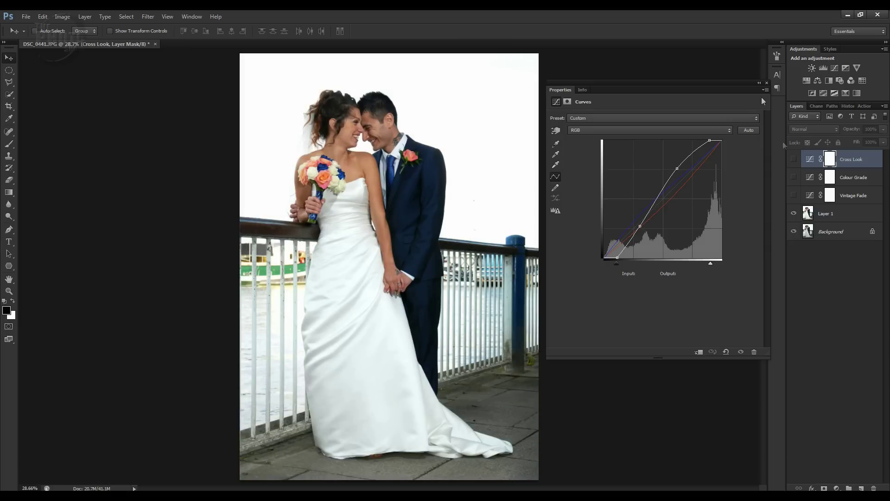
{"action": "left_click", "coordinate": [766, 83]}
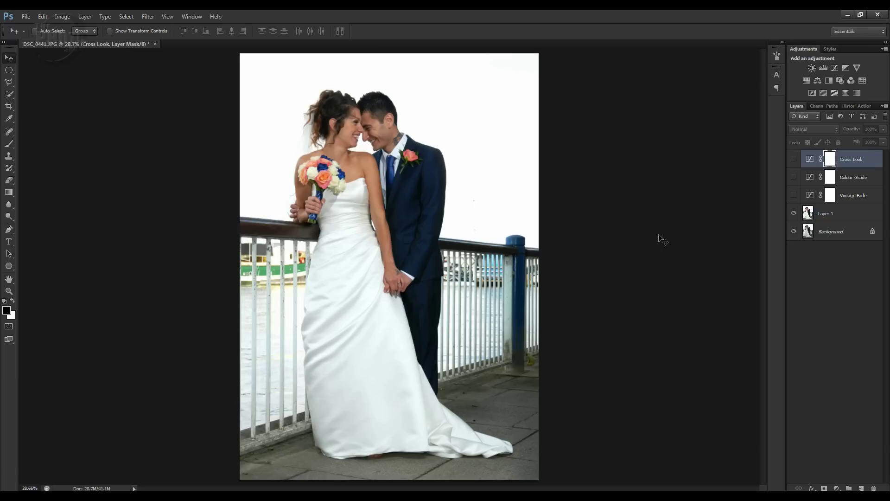
Hide Layer 1 to view the original Background photo, and restore Layer 1's visibility
{"action": "left_click", "coordinate": [794, 215]}
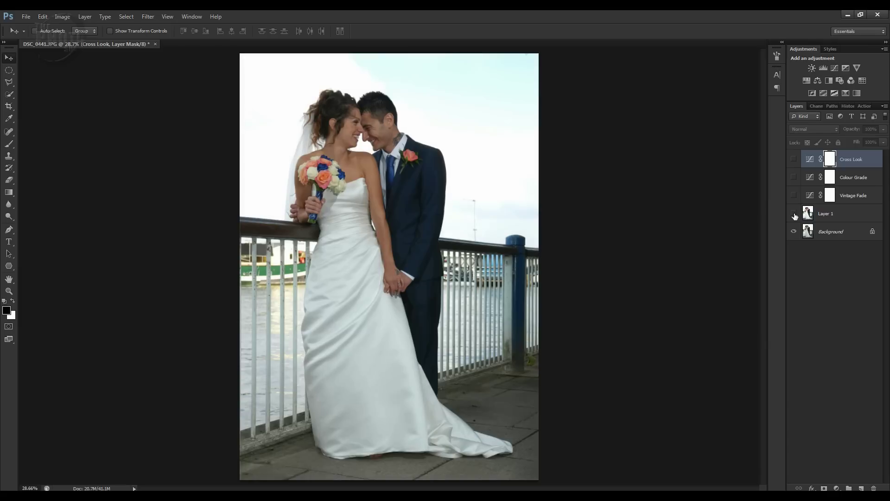
{"action": "left_click", "coordinate": [846, 235]}
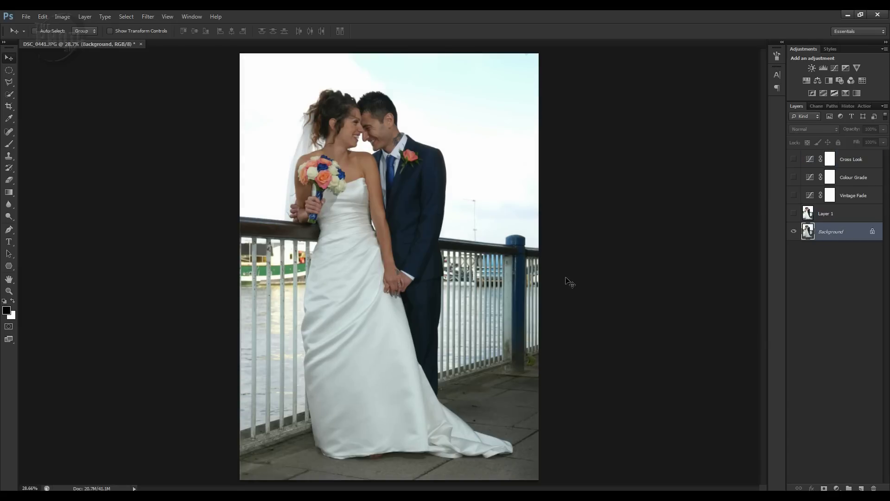
{"action": "left_click", "coordinate": [793, 214]}
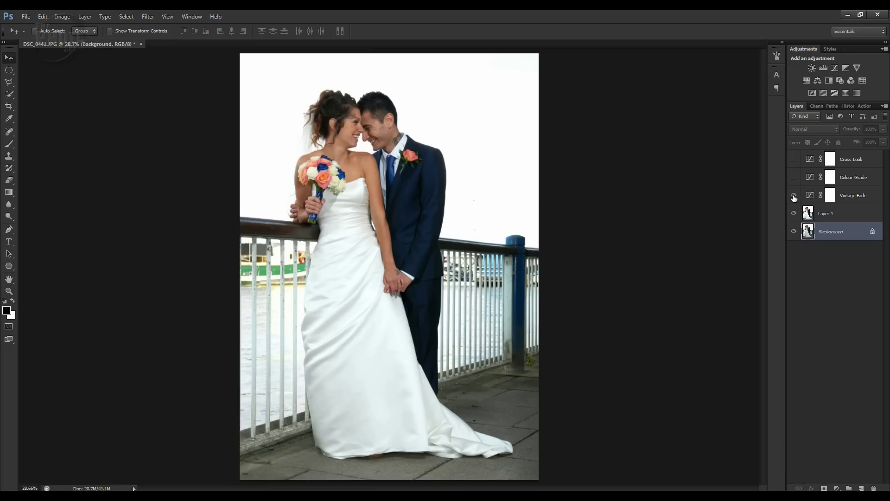
Preview the Vintage Fade, Colour Grade and Cross Look layers one at a time over the enhanced photo
{"action": "left_click", "coordinate": [794, 196]}
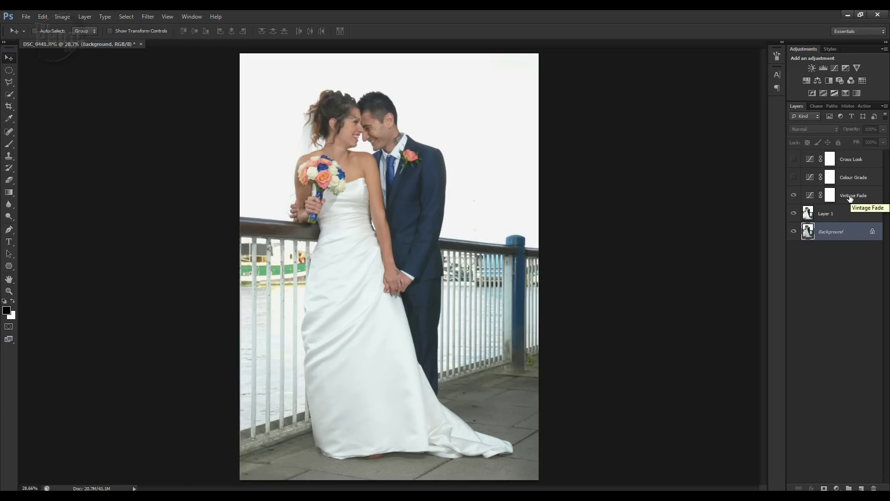
{"action": "left_click_drag", "start_coordinate": [794, 195], "coordinate": [794, 178]}
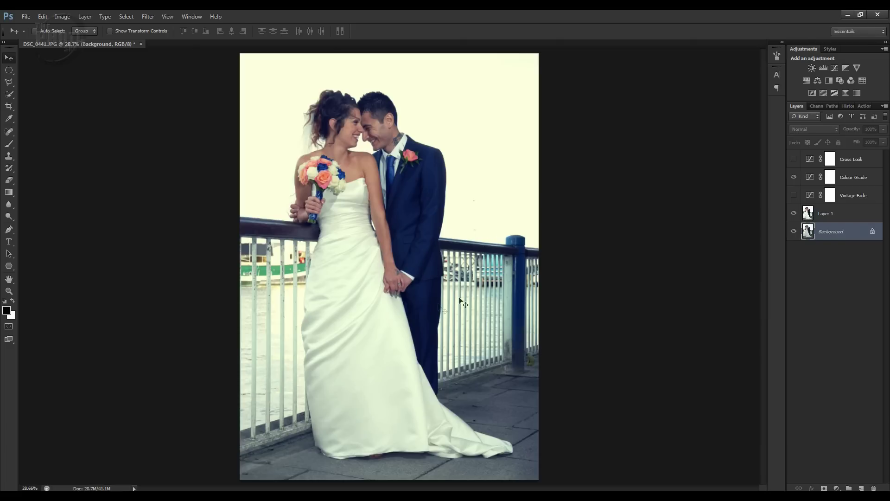
{"action": "left_click", "coordinate": [794, 177]}
{"action": "left_click", "coordinate": [794, 160]}
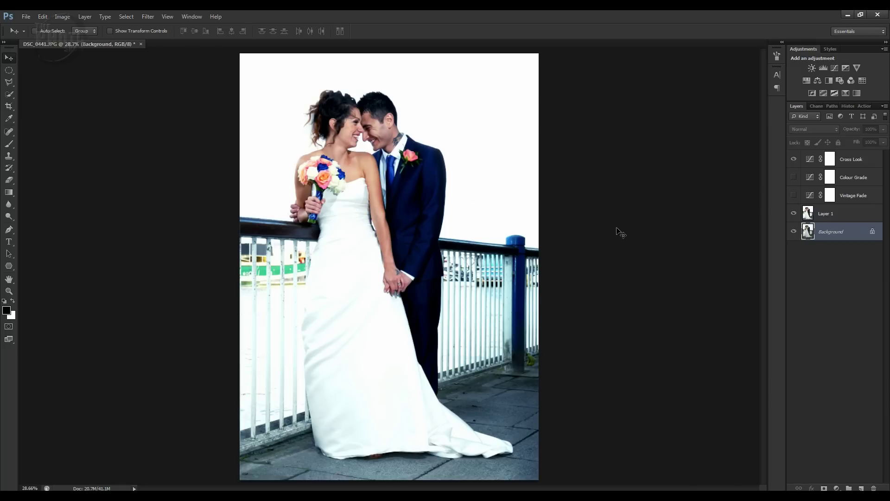
{"action": "left_click", "coordinate": [793, 160]}
Make the Cross Look, Colour Grade and Vintage Fade layers visible together to combine the three looks
{"action": "left_click", "coordinate": [793, 160]}
{"action": "left_click", "coordinate": [794, 177]}
{"action": "left_click", "coordinate": [794, 196]}
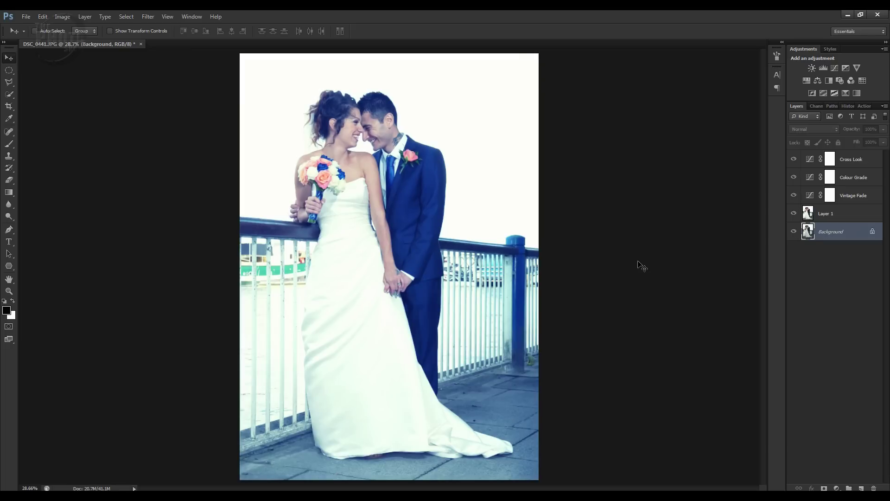
Reduce the Cross Look layer's opacity and set the Vintage Fade layer's opacity to 62%
{"action": "left_click", "coordinate": [851, 162]}
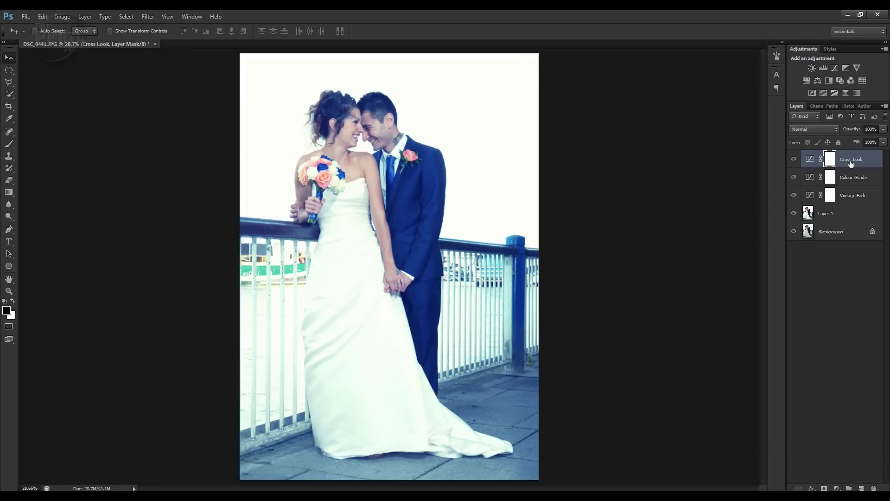
{"action": "left_click_drag", "start_coordinate": [853, 132], "coordinate": [838, 133]}
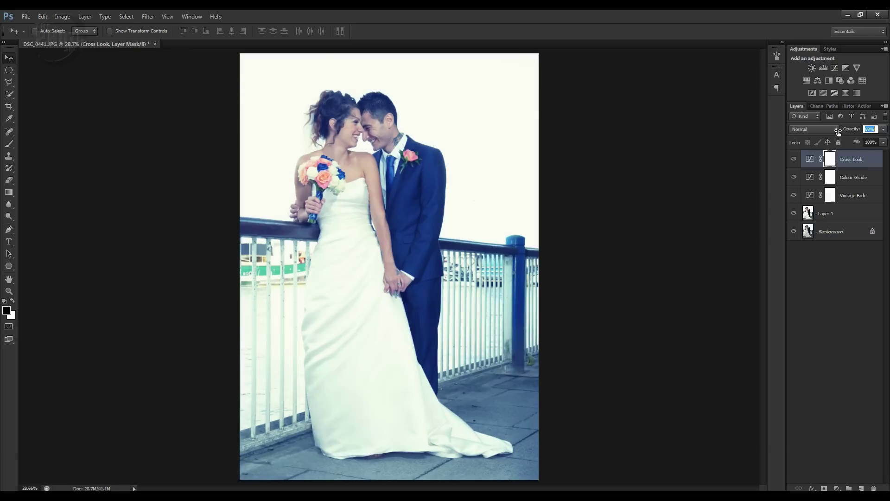
{"action": "left_click", "coordinate": [854, 180], "text": "ctrl"}
{"action": "left_click", "coordinate": [855, 196]}
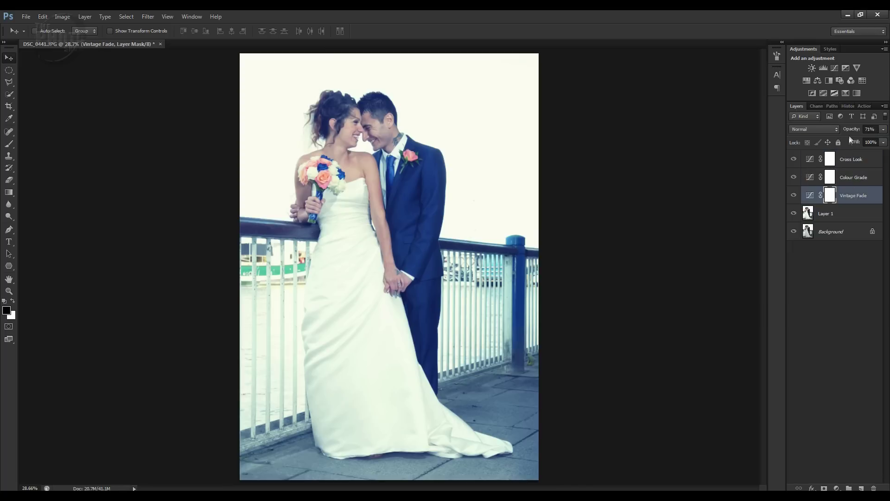
{"action": "left_click_drag", "start_coordinate": [854, 131], "coordinate": [855, 132]}
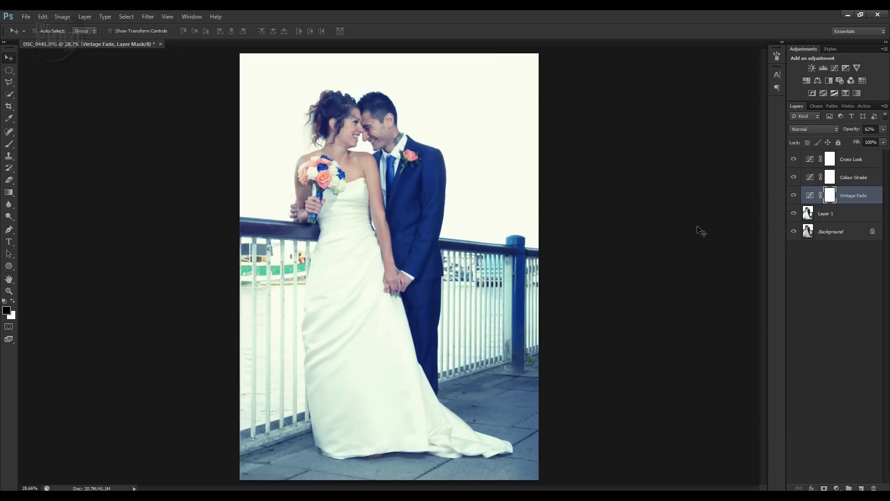